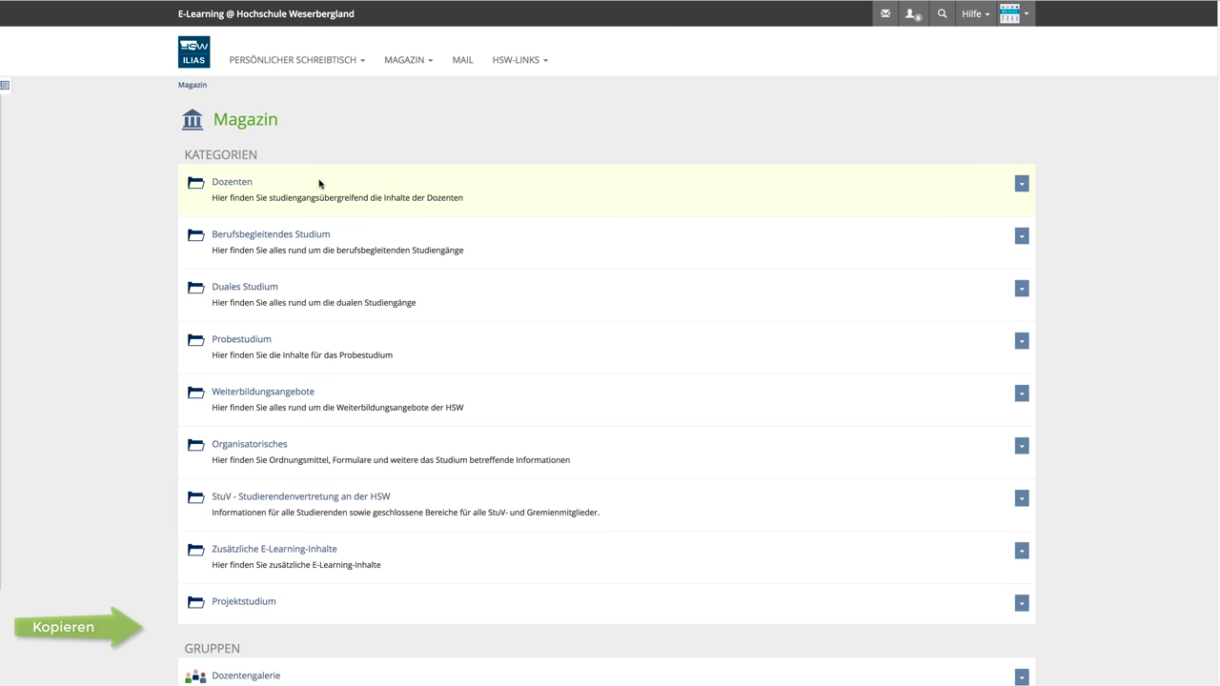
Start copying the course Master Kurs: "Modul XY" from the ILIAS category of the Dozenten Starter Kit under Dozenten
{"action": "left_click", "coordinate": [241, 183]}
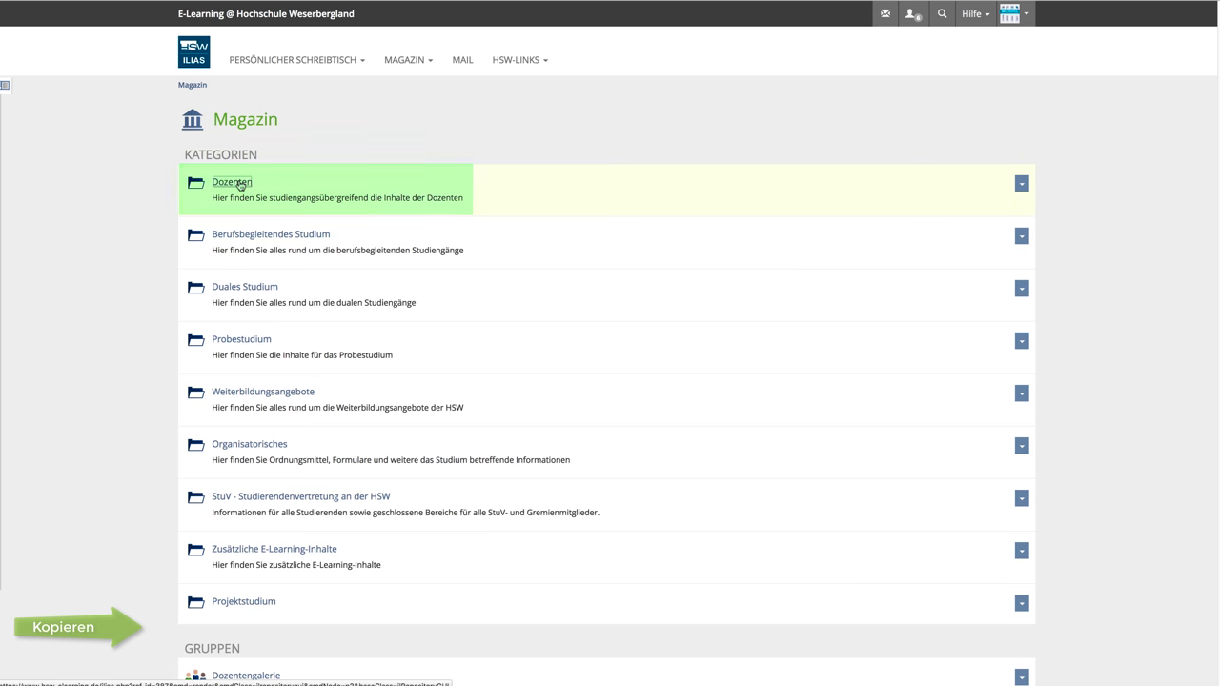
{"action": "left_click", "coordinate": [249, 196]}
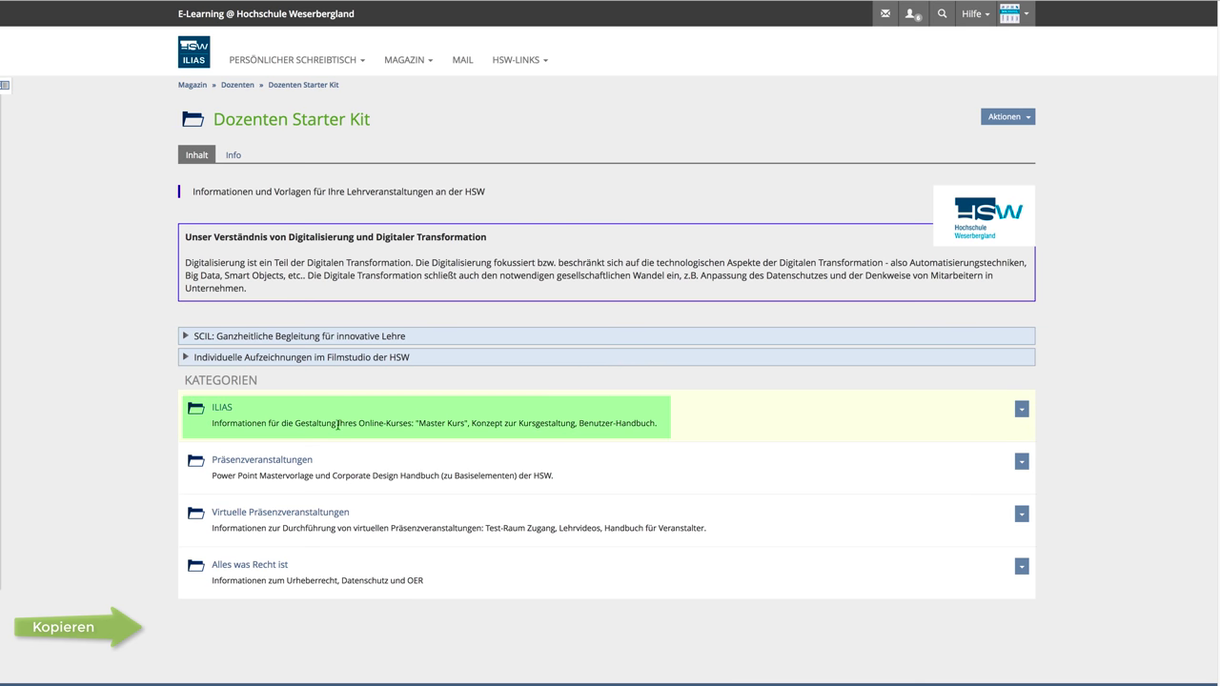
{"action": "left_click", "coordinate": [221, 407]}
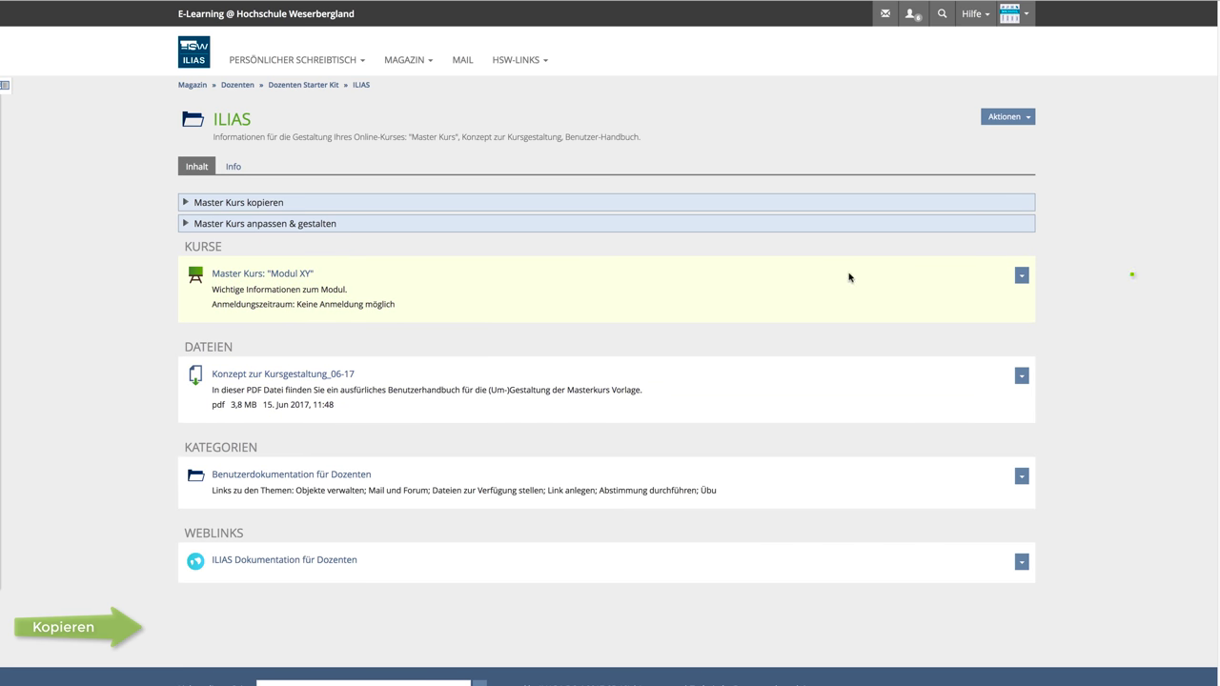
{"action": "left_click", "coordinate": [1021, 277]}
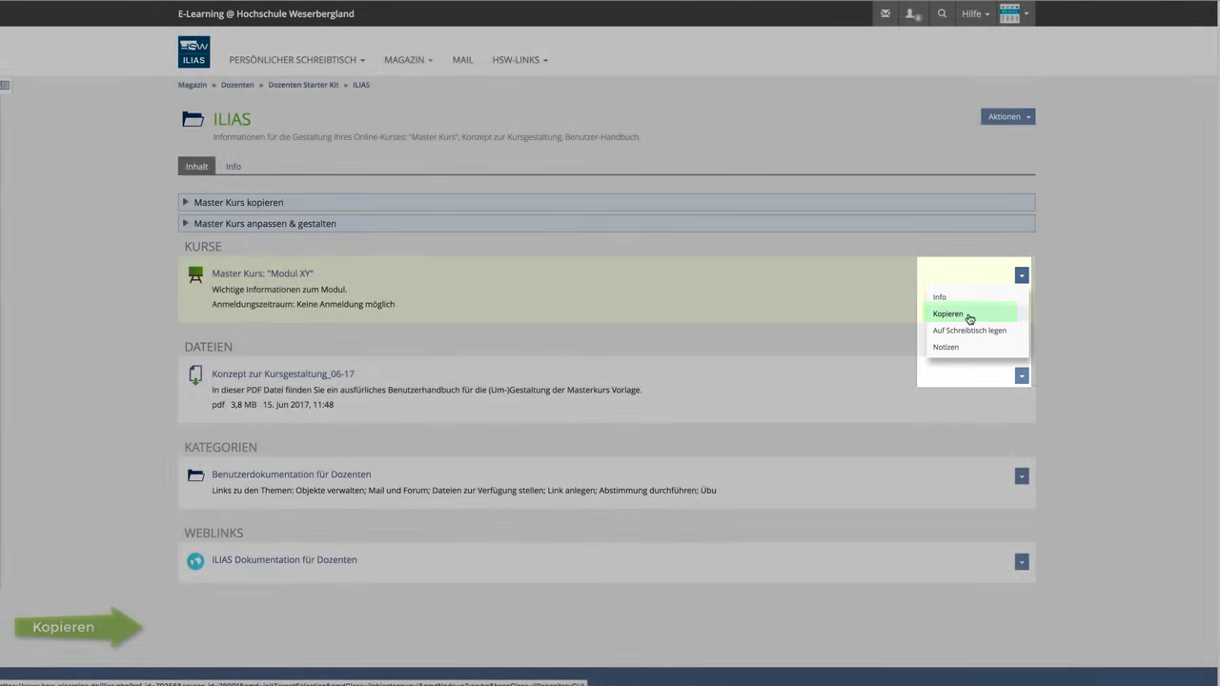
{"action": "left_click", "coordinate": [968, 315]}
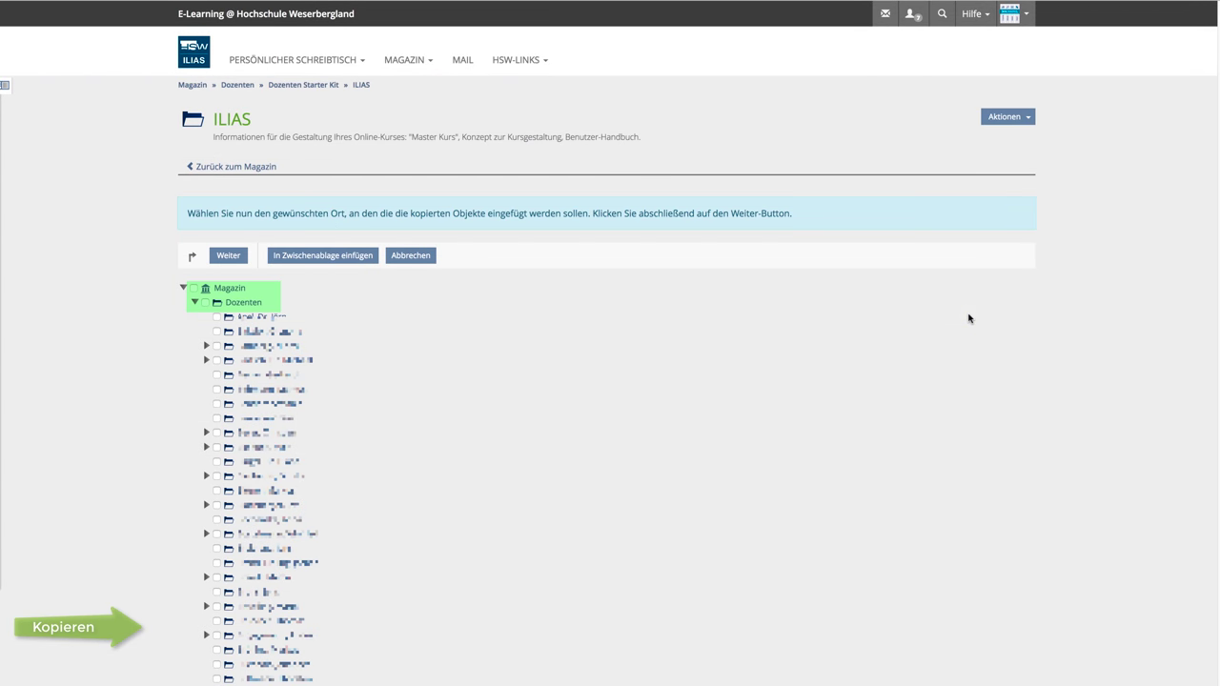
Choose the Dummy category under Dozenten as the copy destination and copy the course with all its materials
{"action": "scroll", "coordinate": [796, 316], "scroll_direction": "down", "scroll_amount": 10}
{"action": "scroll", "coordinate": [791, 320], "scroll_direction": "down", "scroll_amount": 4}
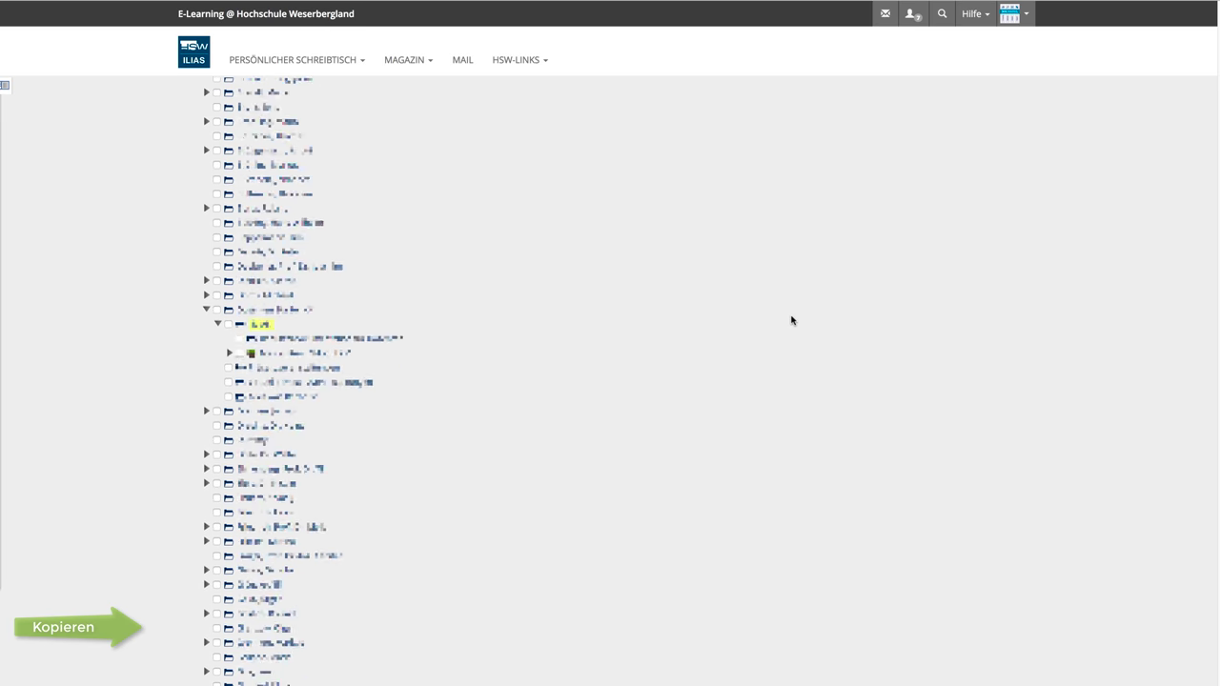
{"action": "left_click", "coordinate": [216, 372]}
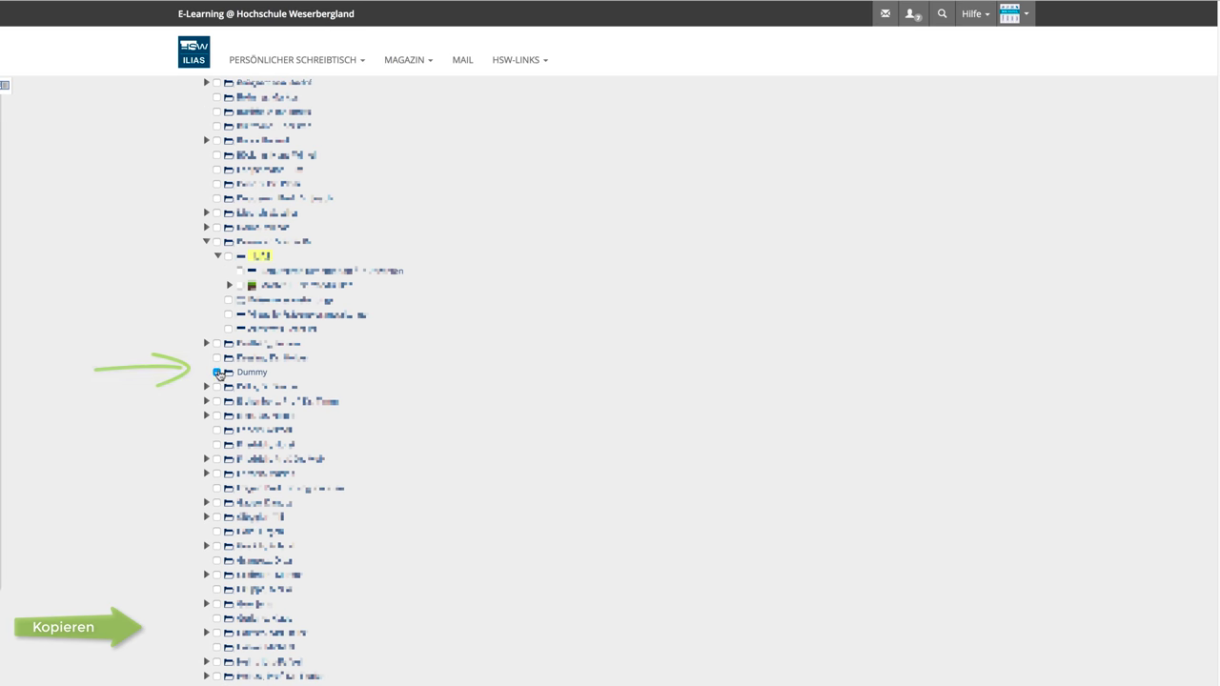
{"action": "scroll", "coordinate": [441, 352], "scroll_direction": "up", "scroll_amount": 3}
{"action": "scroll", "coordinate": [443, 355], "scroll_direction": "up", "scroll_amount": 4}
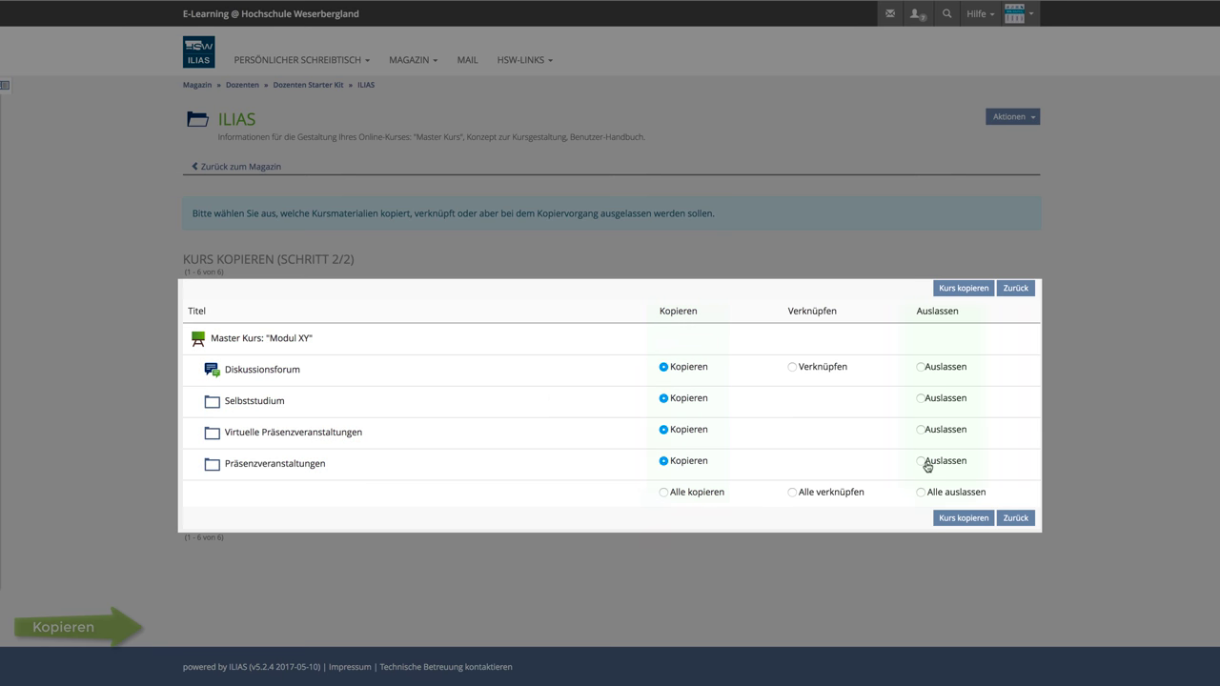
{"action": "left_click", "coordinate": [964, 518]}
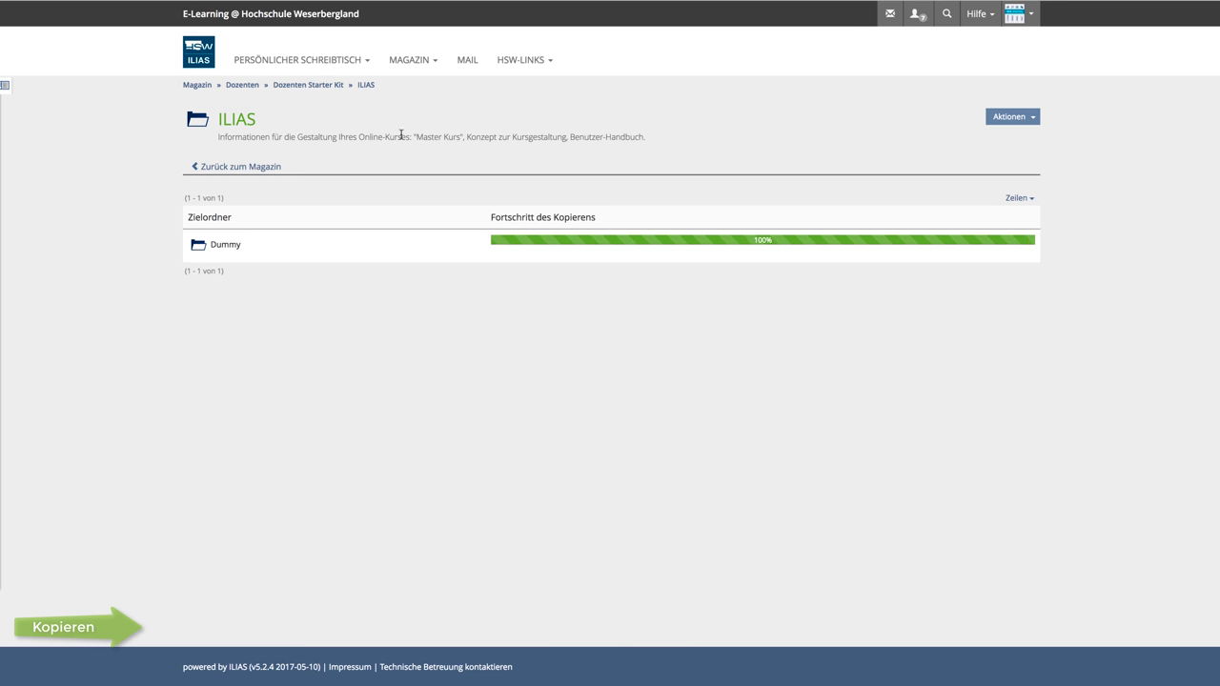
Go back to the Dozenten category and open the Dummy category
{"action": "left_click", "coordinate": [242, 85]}
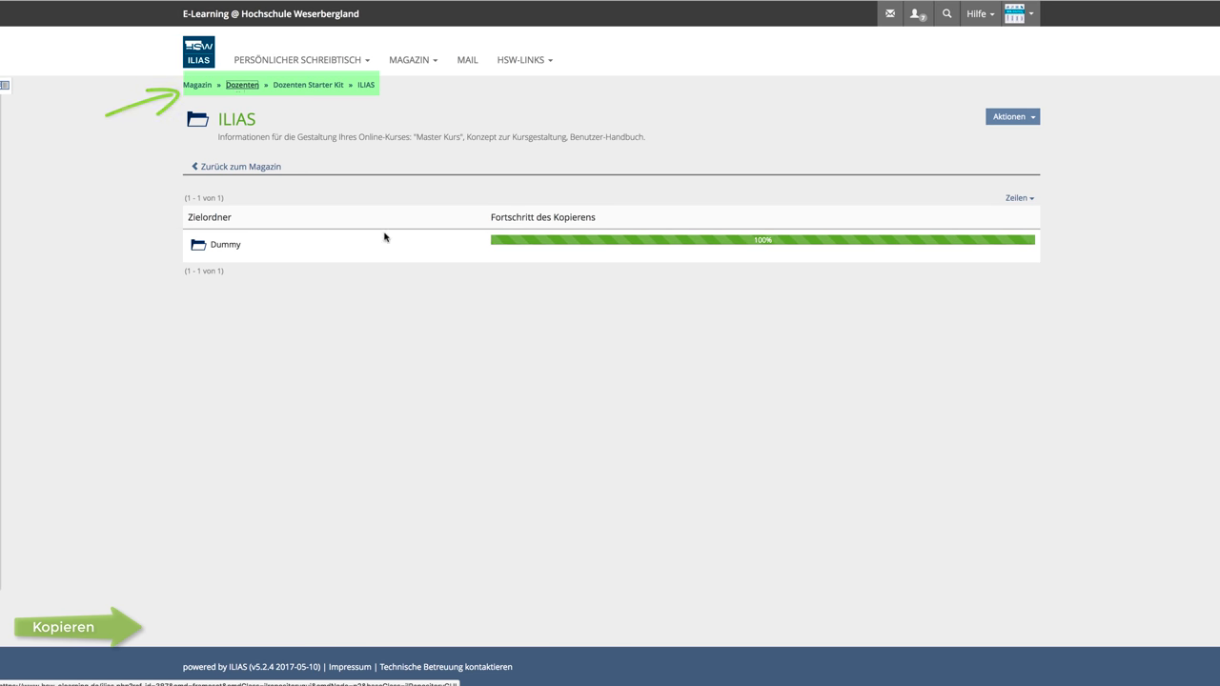
{"action": "scroll", "coordinate": [338, 441], "scroll_direction": "down", "scroll_amount": 3}
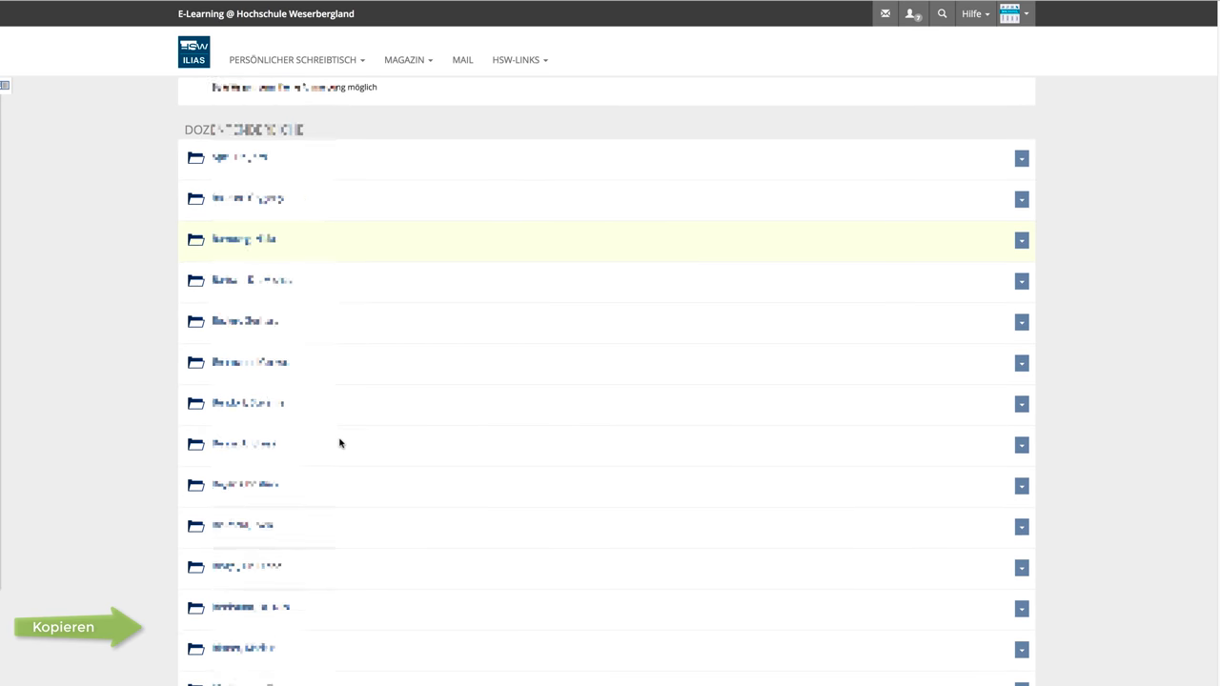
{"action": "scroll", "coordinate": [339, 442], "scroll_direction": "down", "scroll_amount": 15}
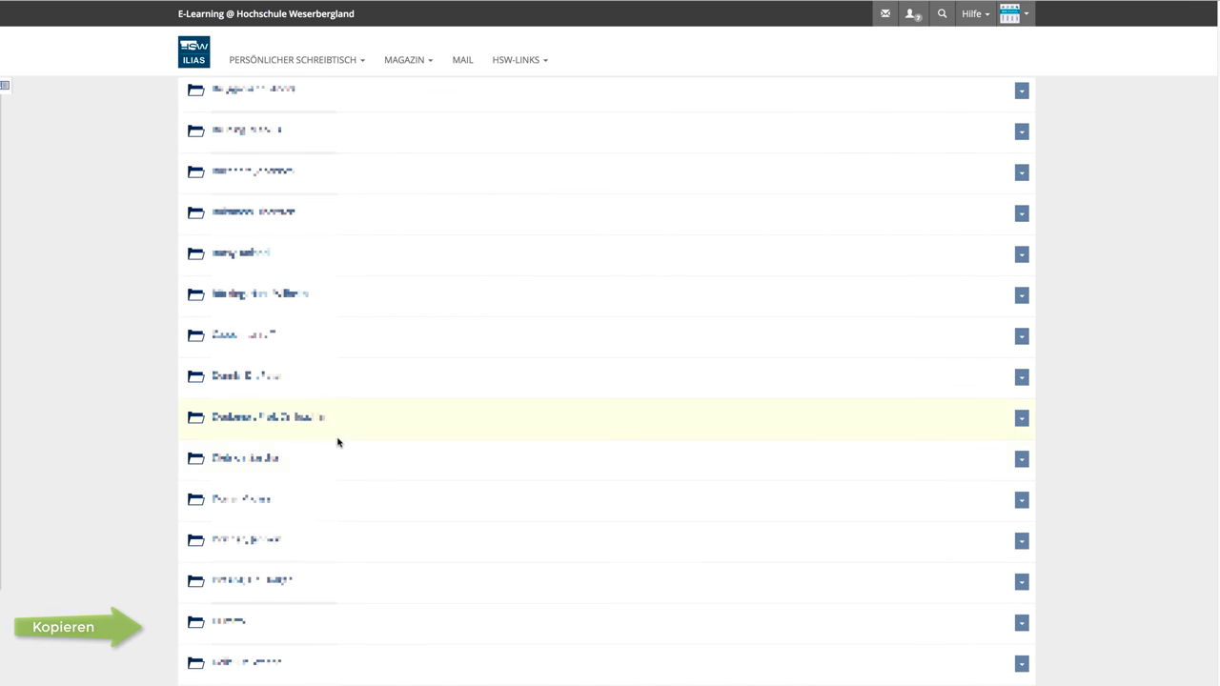
{"action": "scroll", "coordinate": [339, 441], "scroll_direction": "down", "scroll_amount": 5}
{"action": "left_click", "coordinate": [234, 570]}
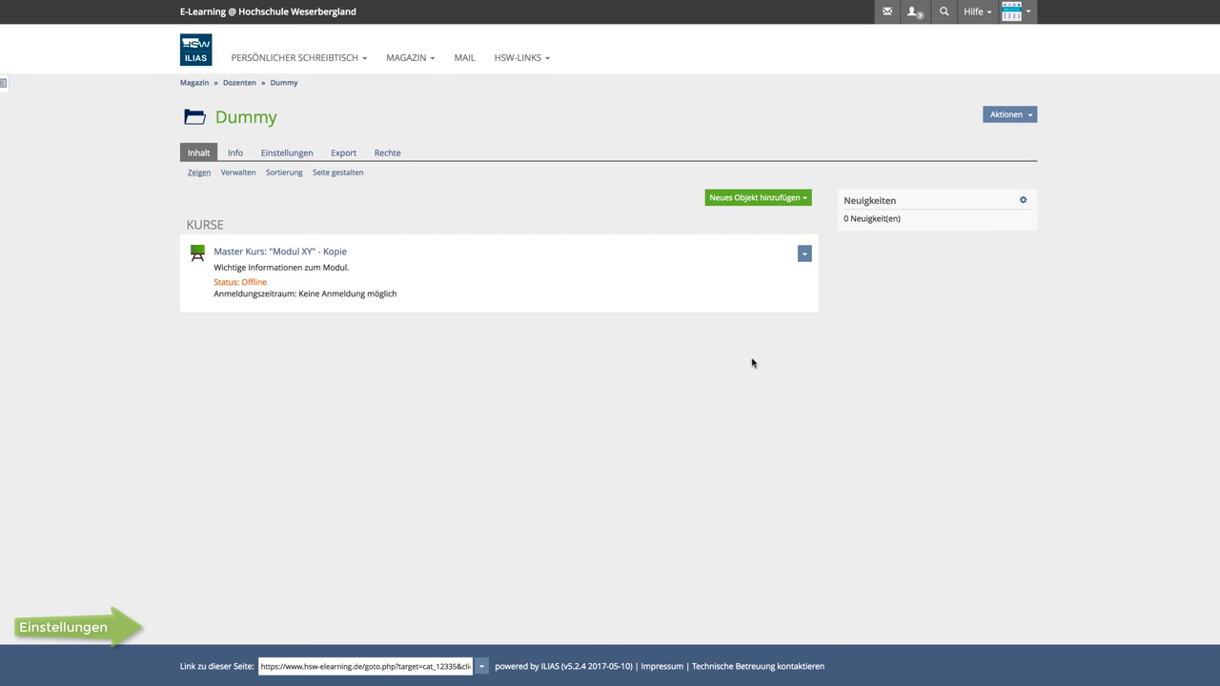
Open the settings of the copied Master Kurs and change its title to "BWL Modul 1.2"
{"action": "left_click", "coordinate": [804, 255]}
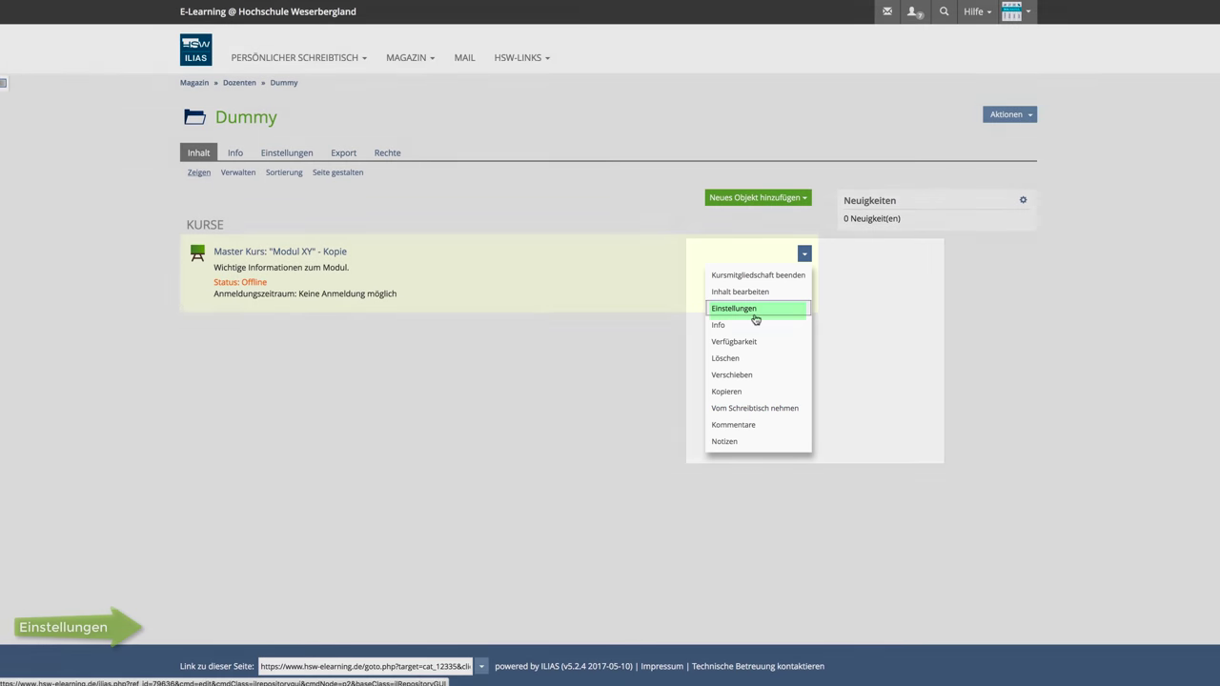
{"action": "left_click", "coordinate": [761, 311]}
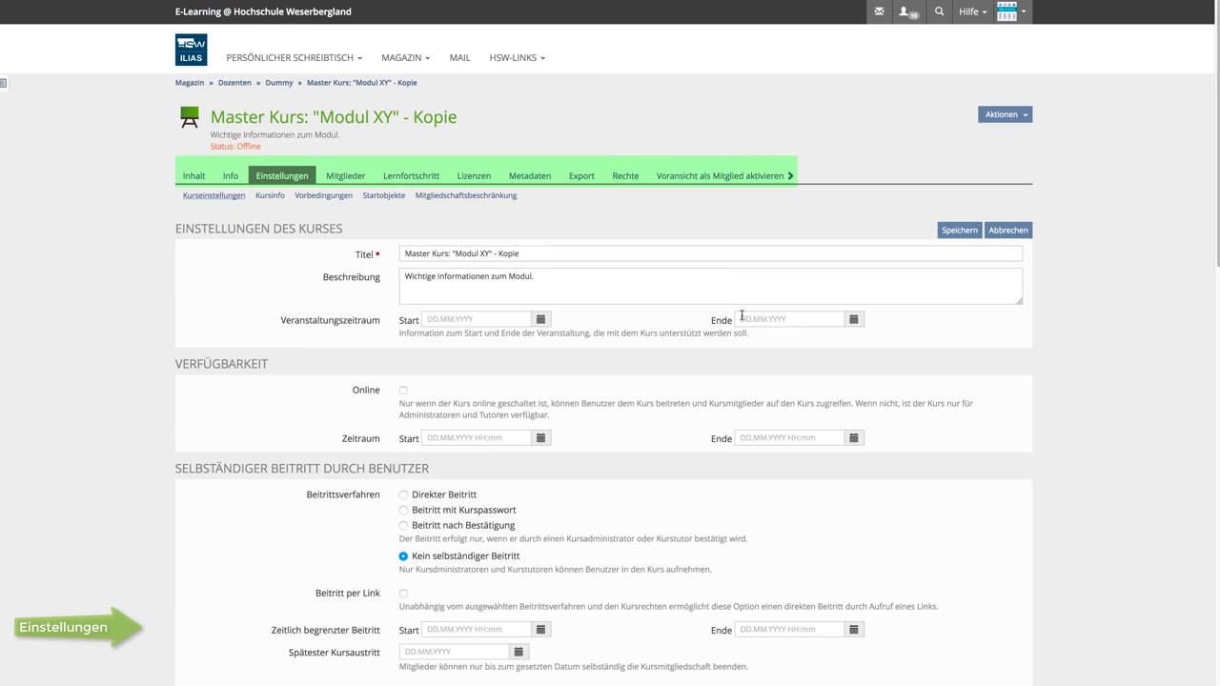
{"action": "left_click", "coordinate": [407, 257]}
{"action": "key", "text": "Delete"}
{"action": "key", "text": "Delete"}
{"action": "key", "text": "Delete"}
{"action": "key", "text": "Delete"}
{"action": "key", "text": "Delete"}
{"action": "key", "text": "Delete"}
{"action": "key", "text": "Delete"}
{"action": "key", "text": "Delete"}
{"action": "key", "text": "Delete"}
{"action": "key", "text": "Delete"}
{"action": "key", "text": "Delete"}
{"action": "key", "text": "Delete"}
{"action": "key", "text": "Delete"}
{"action": "key", "text": "Delete"}
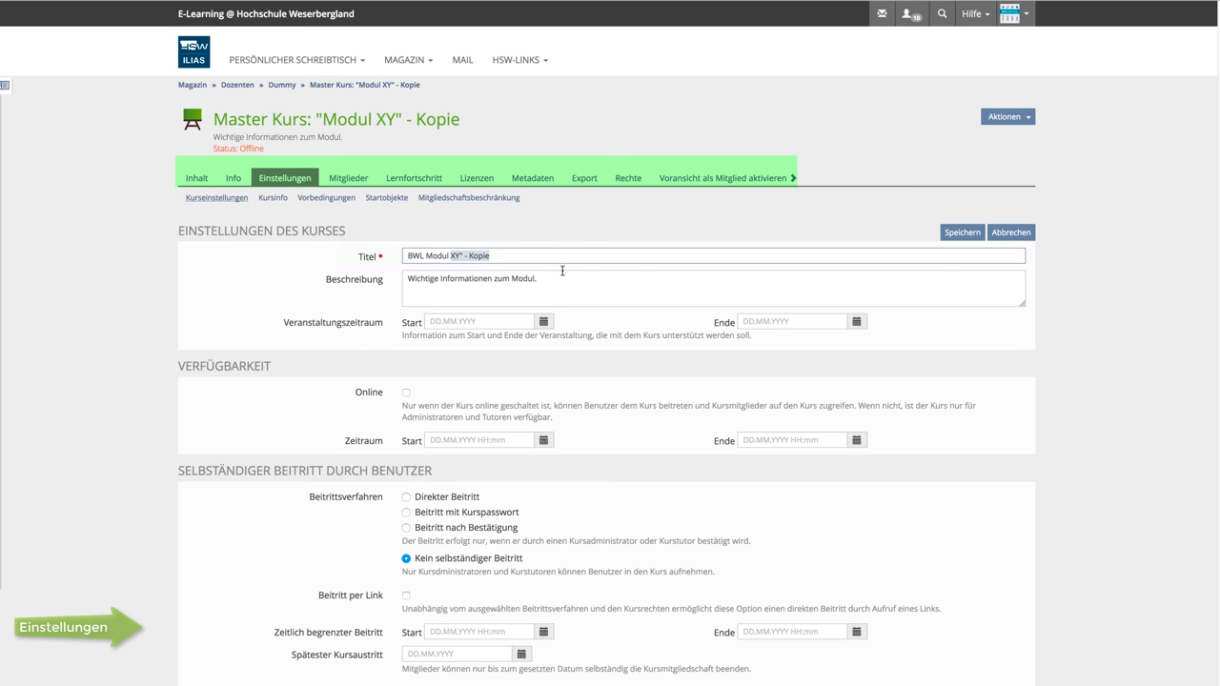
{"action": "type", "text": "1.2"}
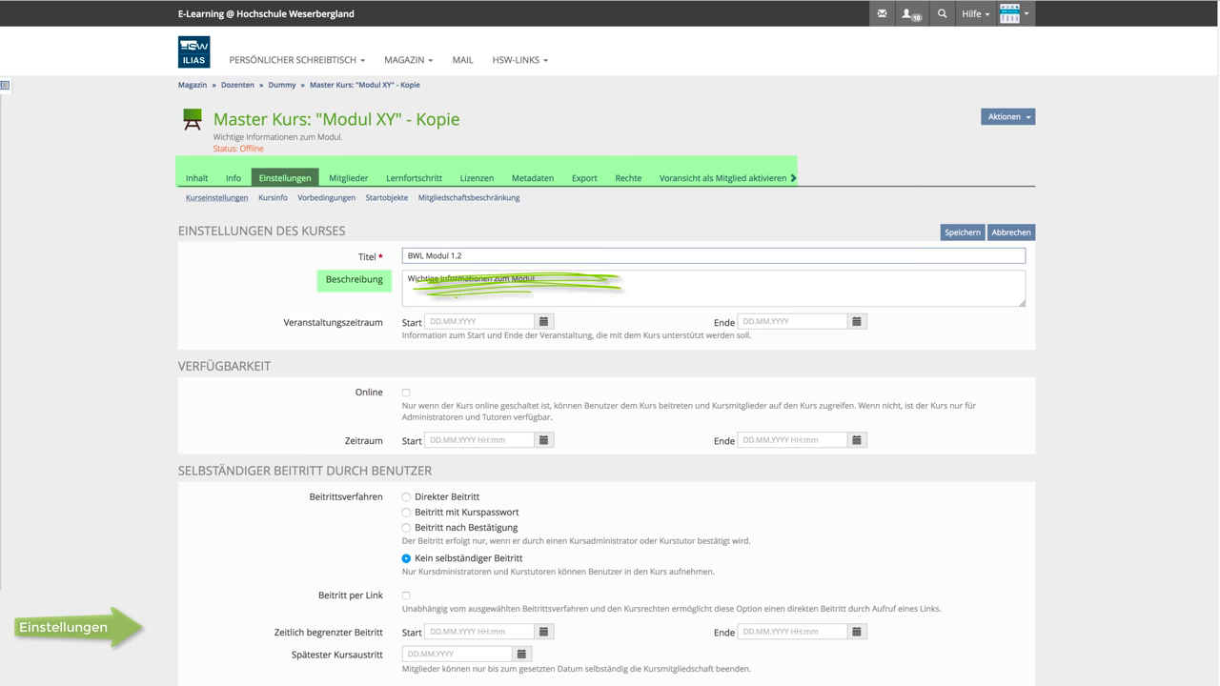
Replace the course description with placeholder dots and save the course settings
{"action": "left_click", "coordinate": [591, 288]}
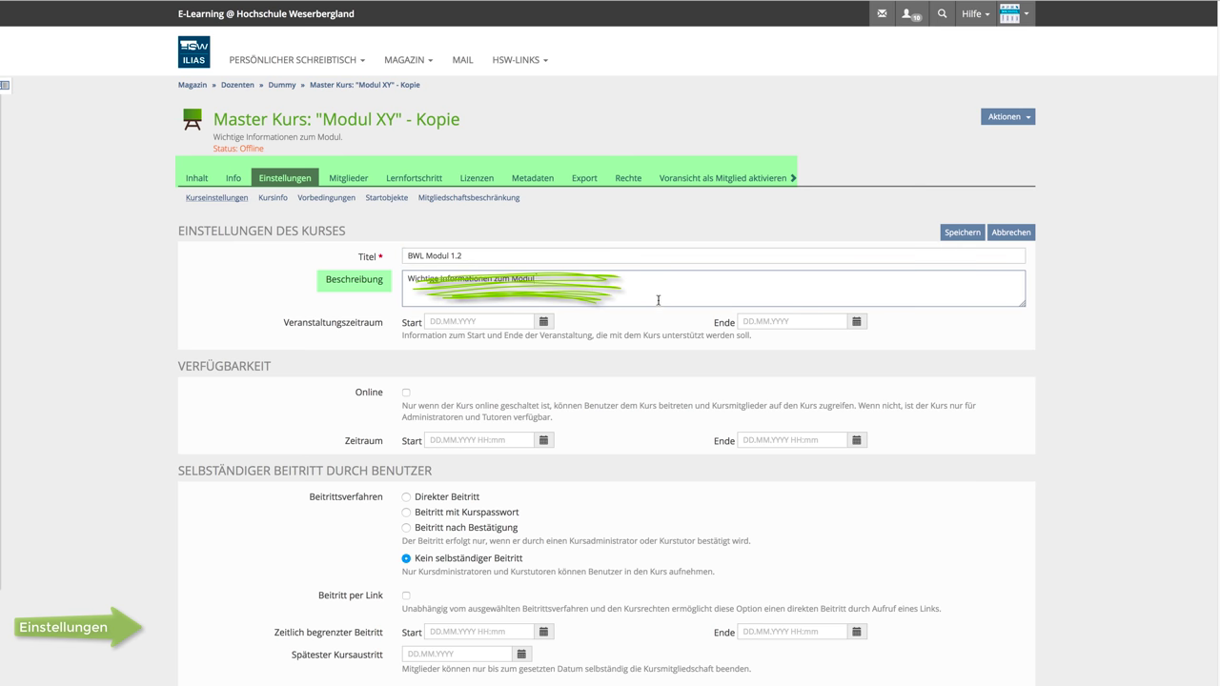
{"action": "left_click_drag", "start_coordinate": [660, 283], "coordinate": [409, 280]}
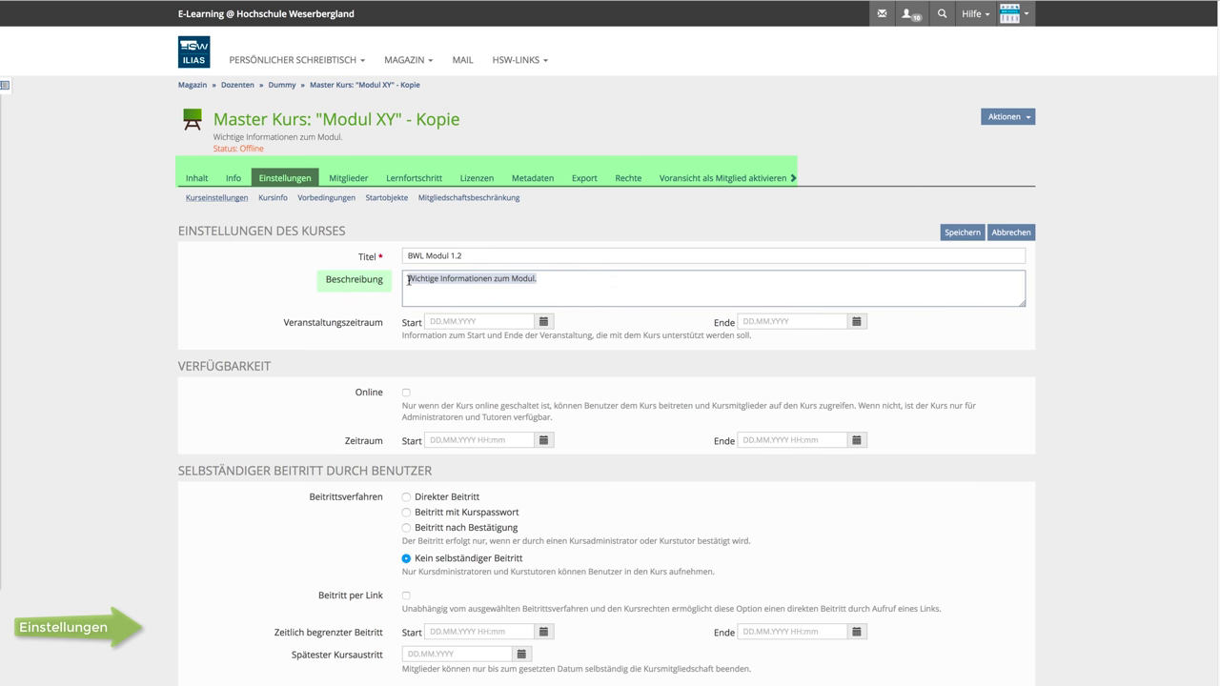
{"action": "key", "text": "BackSpace"}
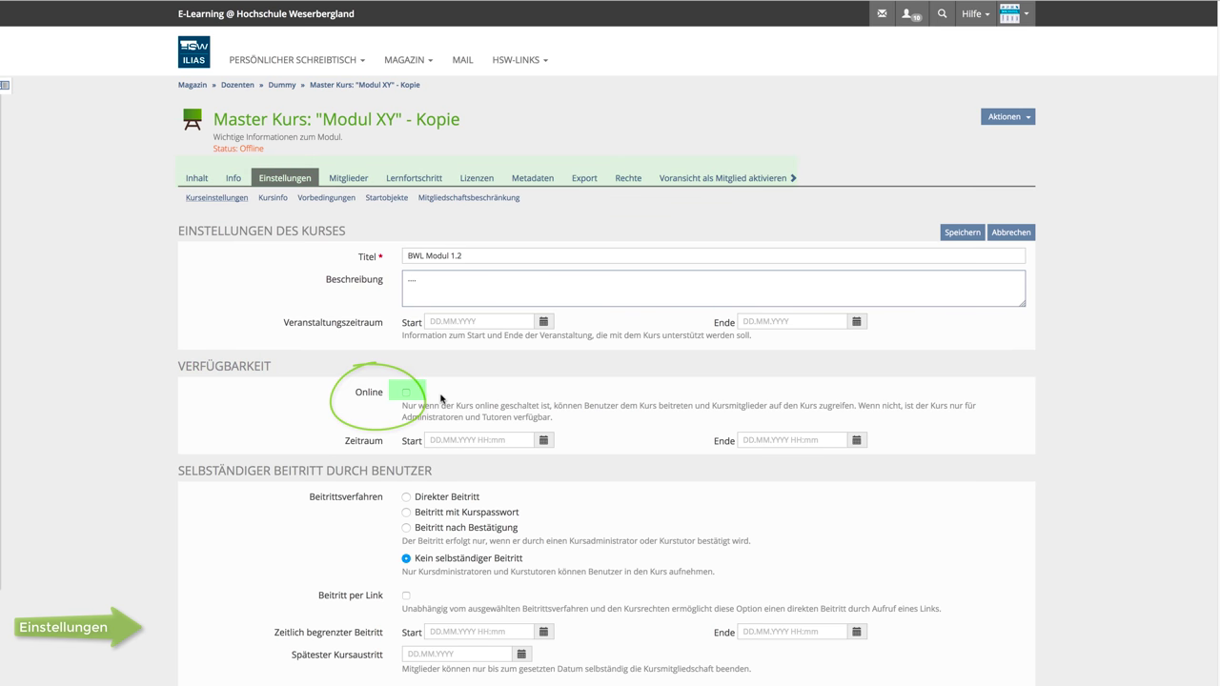
{"action": "scroll", "coordinate": [439, 398], "scroll_direction": "down", "scroll_amount": 1}
{"action": "scroll", "coordinate": [445, 399], "scroll_direction": "down", "scroll_amount": 3}
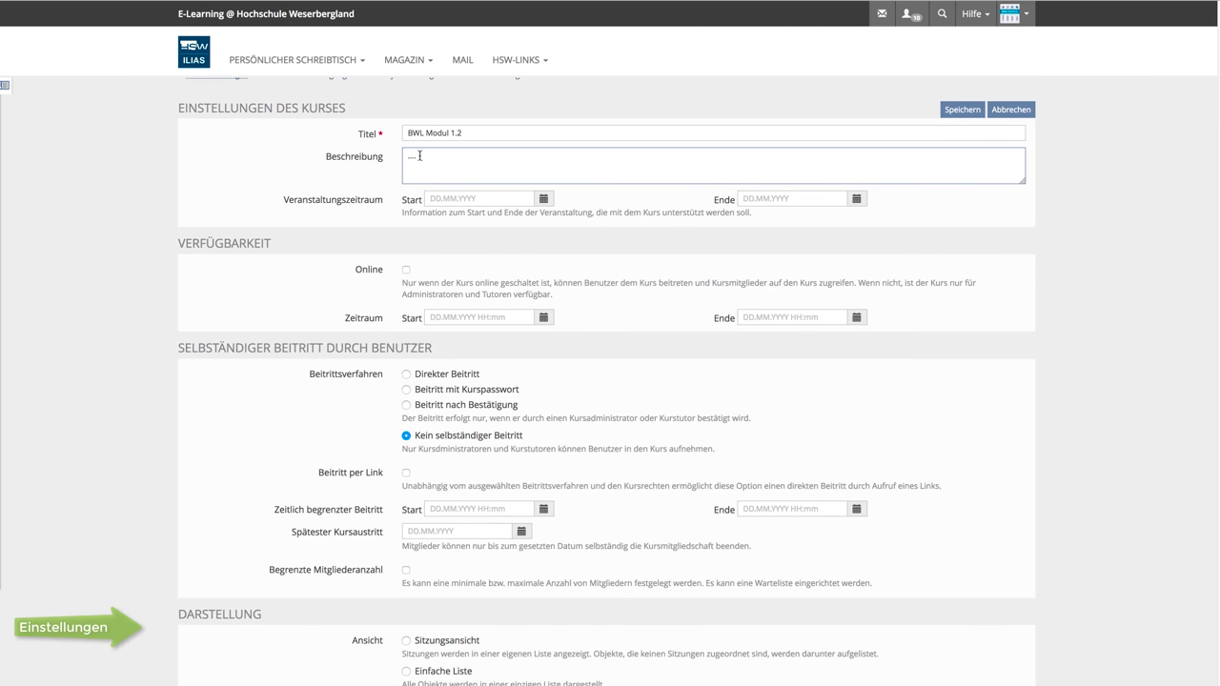
{"action": "scroll", "coordinate": [467, 439], "scroll_direction": "down", "scroll_amount": 4}
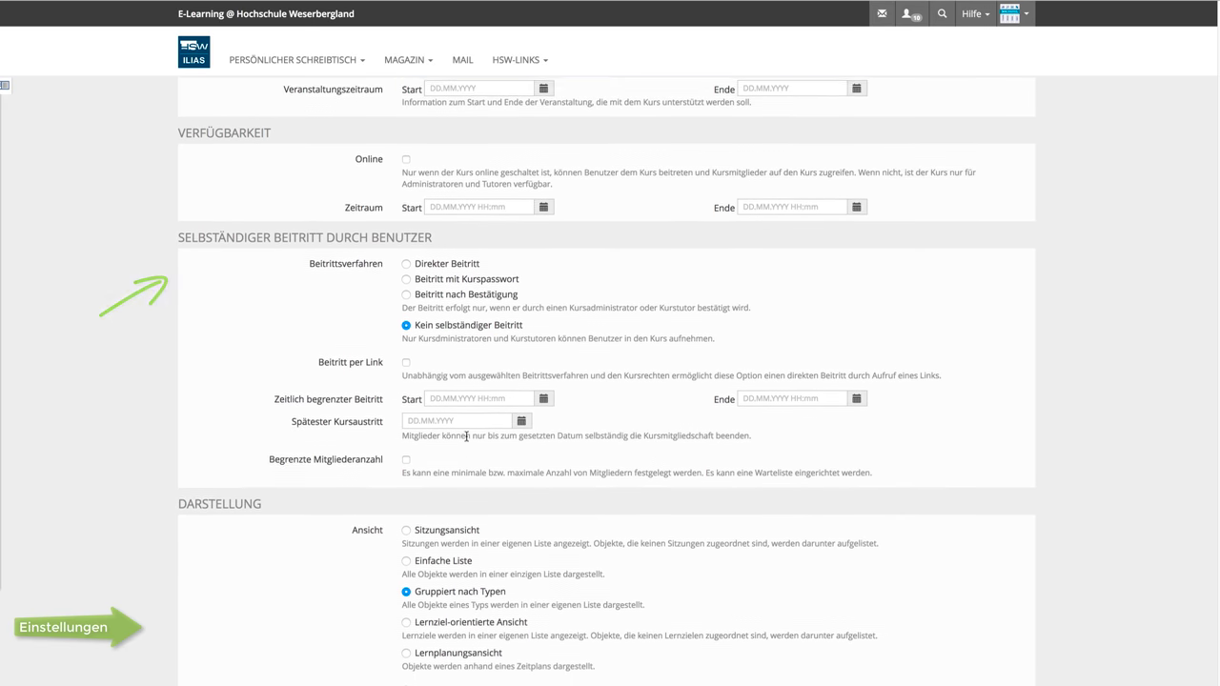
{"action": "scroll", "coordinate": [467, 439], "scroll_direction": "down", "scroll_amount": 5}
{"action": "scroll", "coordinate": [467, 439], "scroll_direction": "down", "scroll_amount": 8}
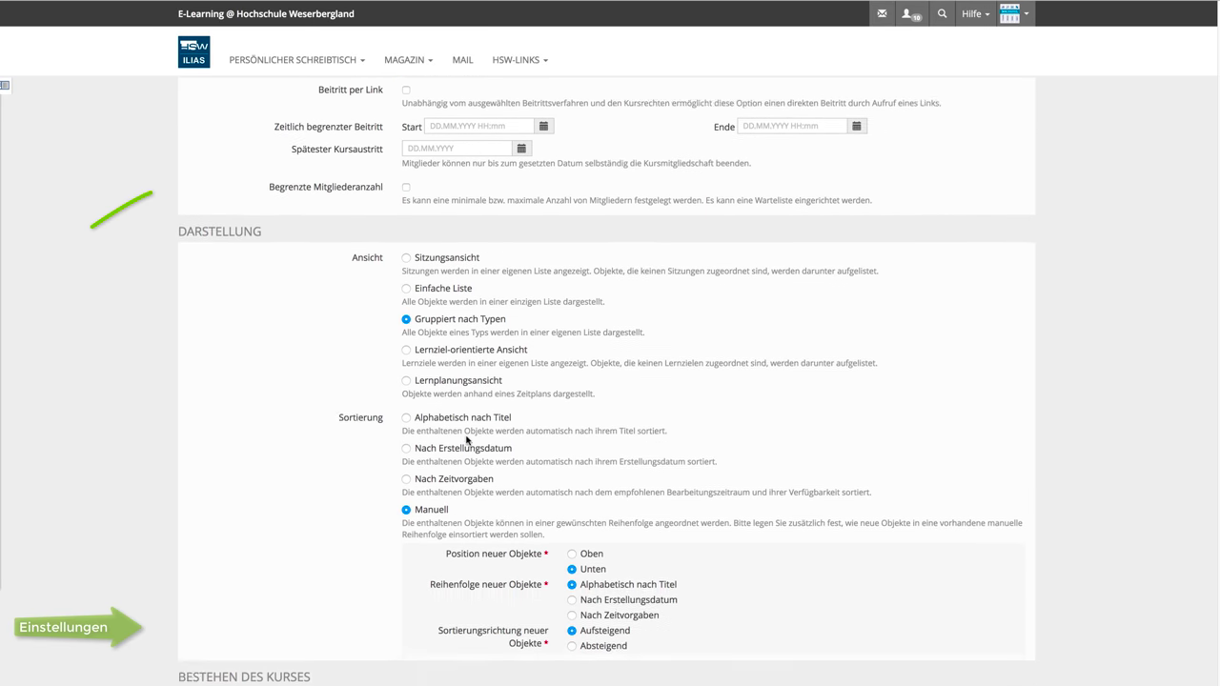
{"action": "scroll", "coordinate": [467, 440], "scroll_direction": "down", "scroll_amount": 9}
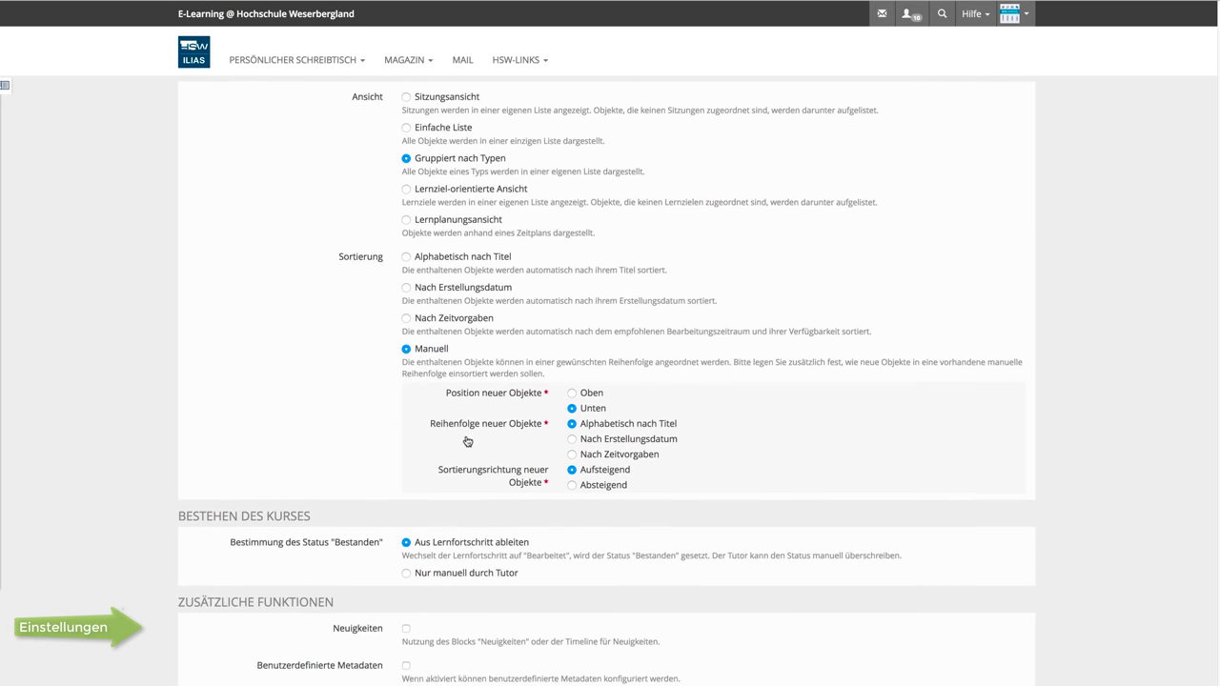
{"action": "scroll", "coordinate": [467, 442], "scroll_direction": "down", "scroll_amount": 4}
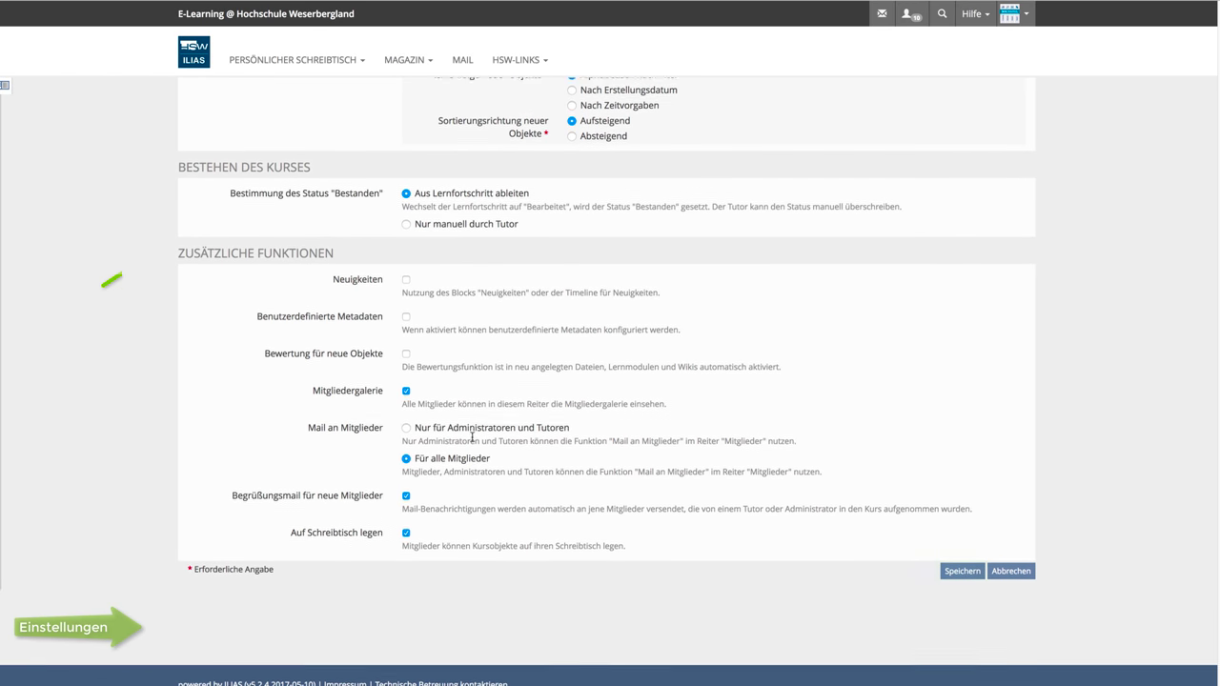
{"action": "left_click", "coordinate": [958, 554]}
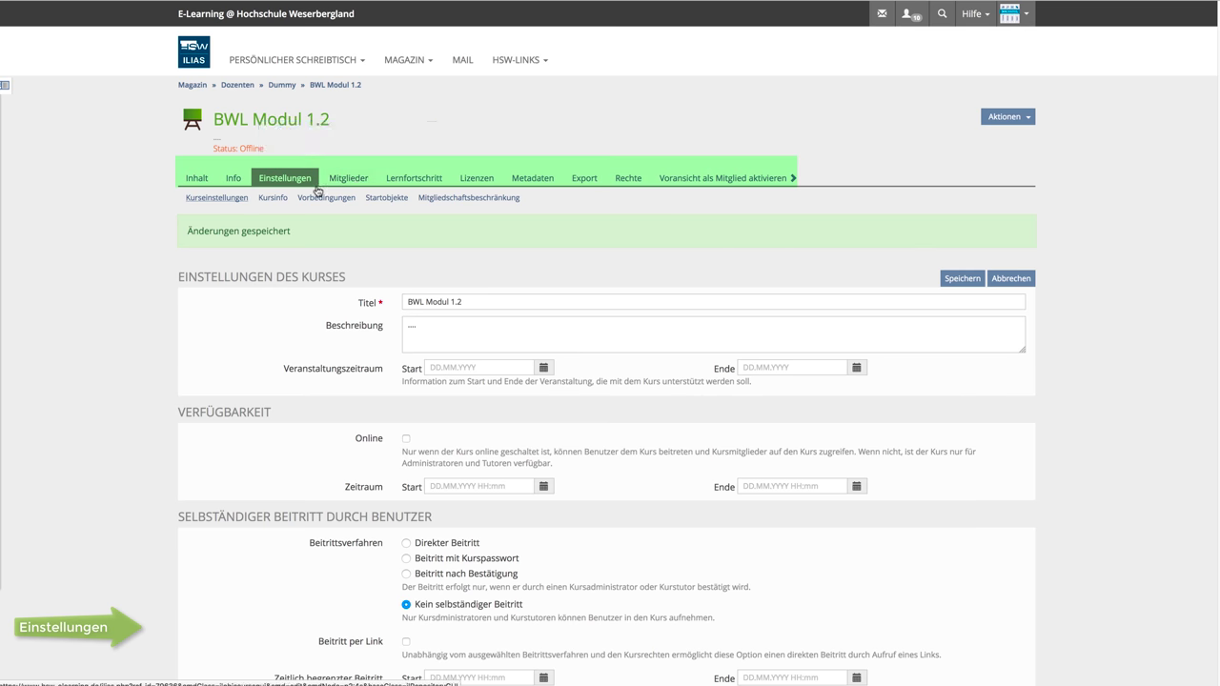
Look up a user by name in the course's participant management for adding as Kursmitglied
{"action": "left_click", "coordinate": [349, 178]}
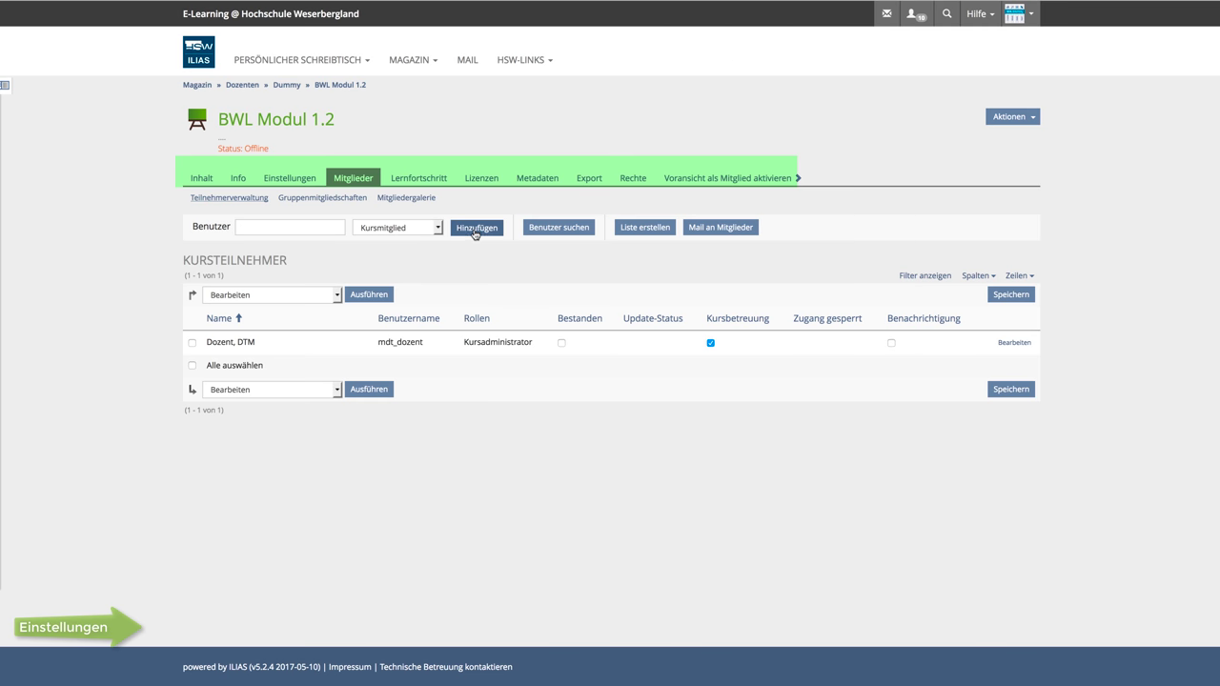
{"action": "left_click", "coordinate": [318, 227]}
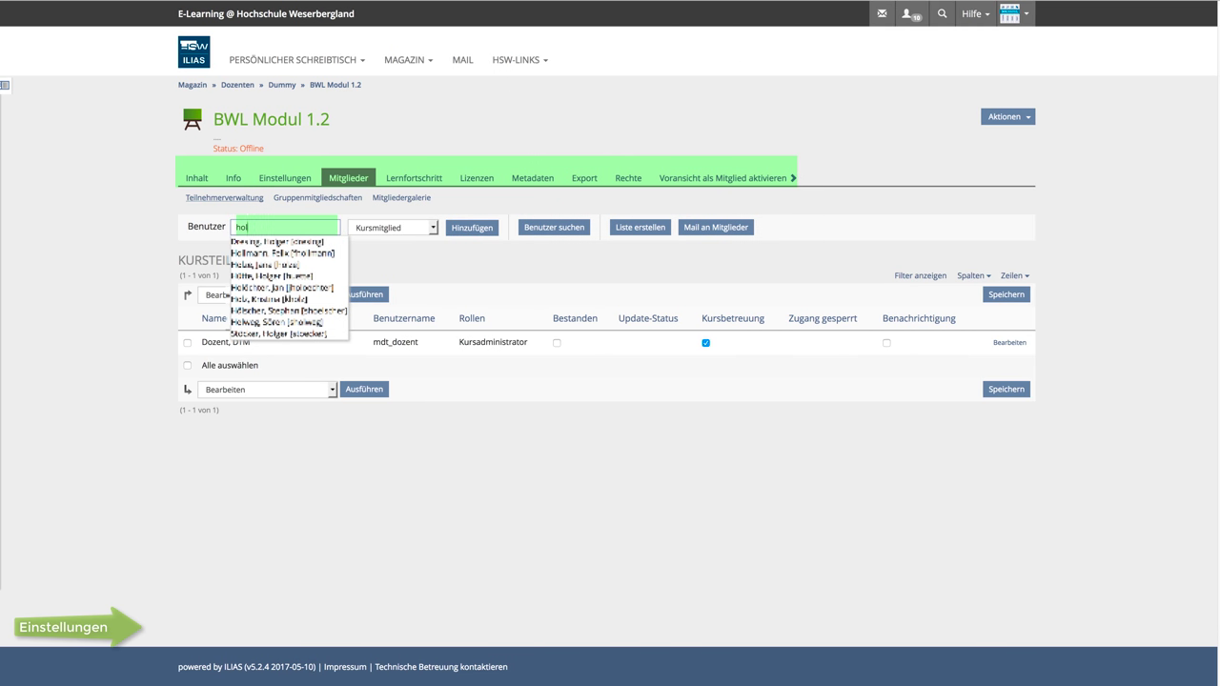
{"action": "left_click", "coordinate": [286, 242]}
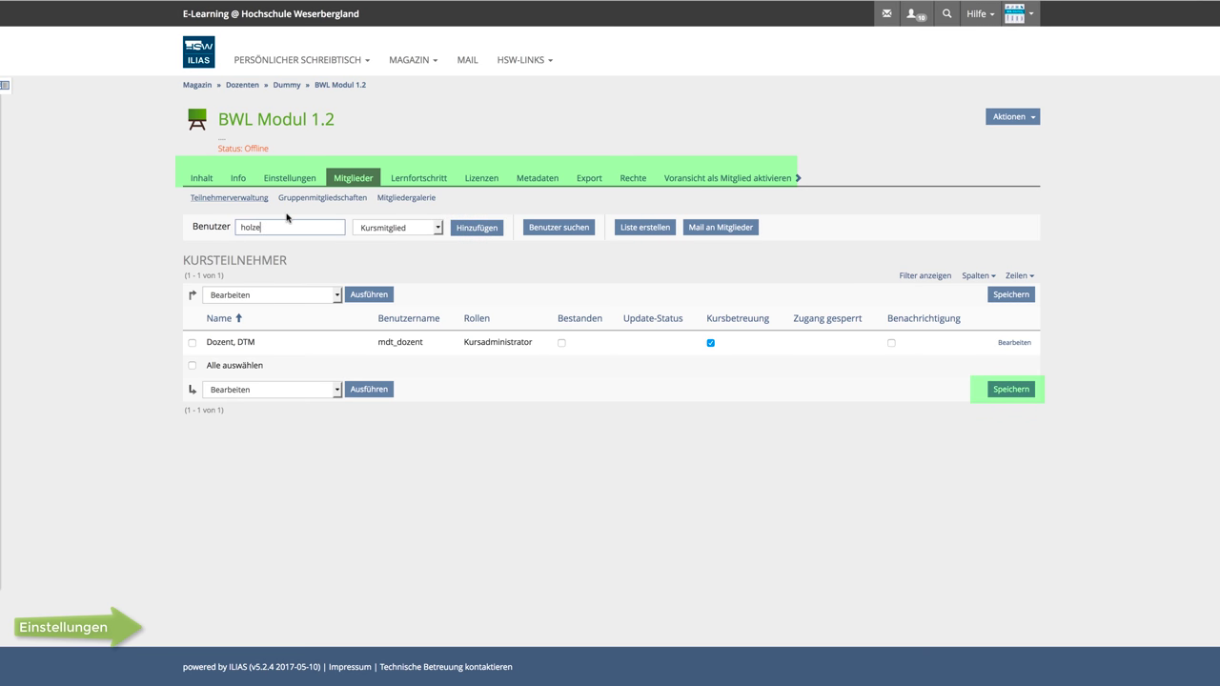
Return to the content of BWL Modul 1.2 and delete the Virtuelle Präsenzveranstaltungen folder from the course
{"action": "left_click", "coordinate": [203, 180]}
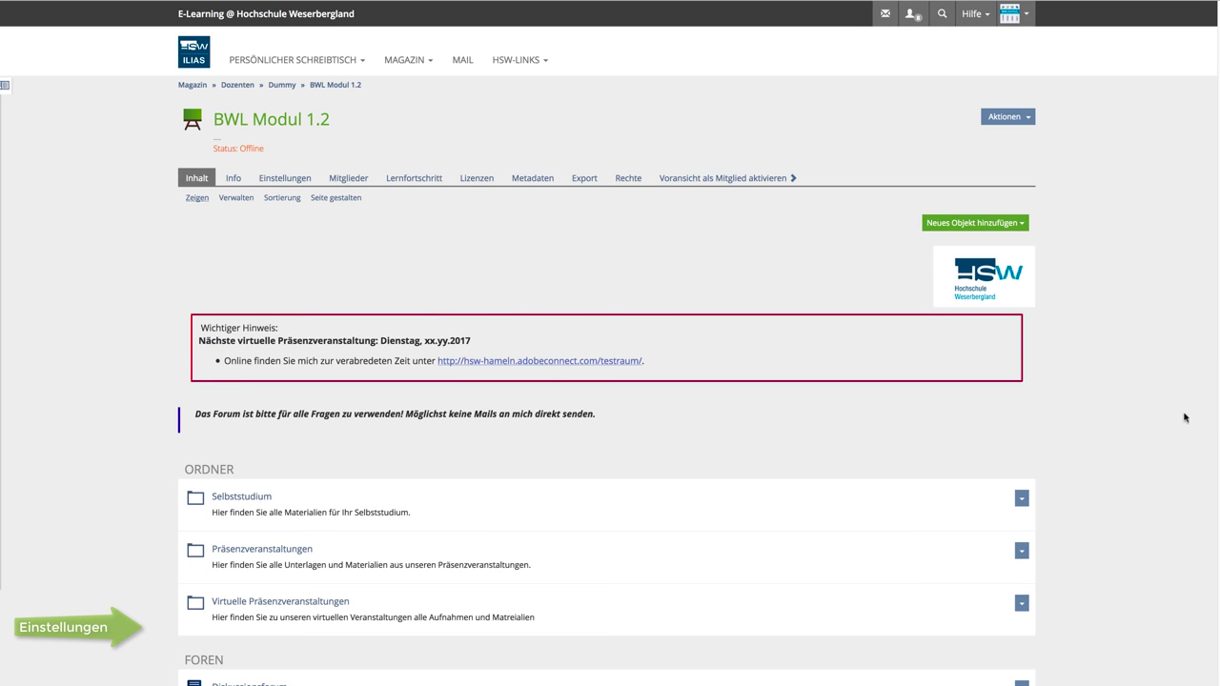
{"action": "scroll", "coordinate": [1120, 408], "scroll_direction": "down", "scroll_amount": 2}
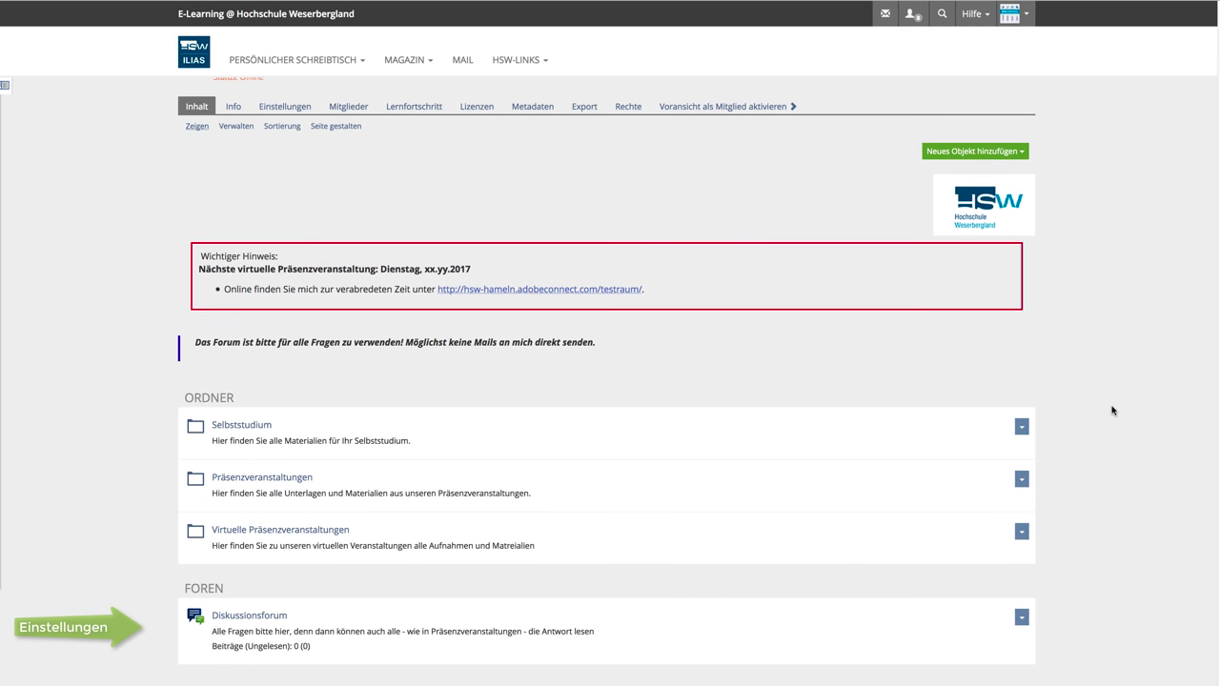
{"action": "scroll", "coordinate": [1112, 410], "scroll_direction": "up", "scroll_amount": 2}
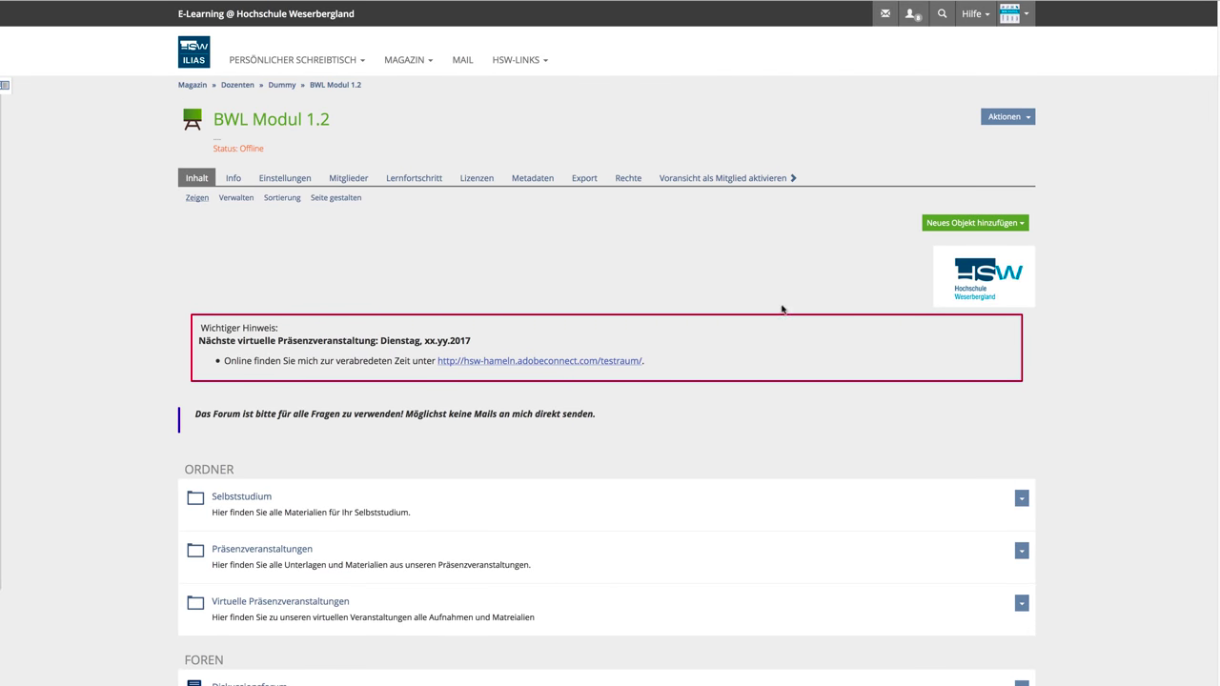
{"action": "scroll", "coordinate": [1013, 343], "scroll_direction": "down", "scroll_amount": 3}
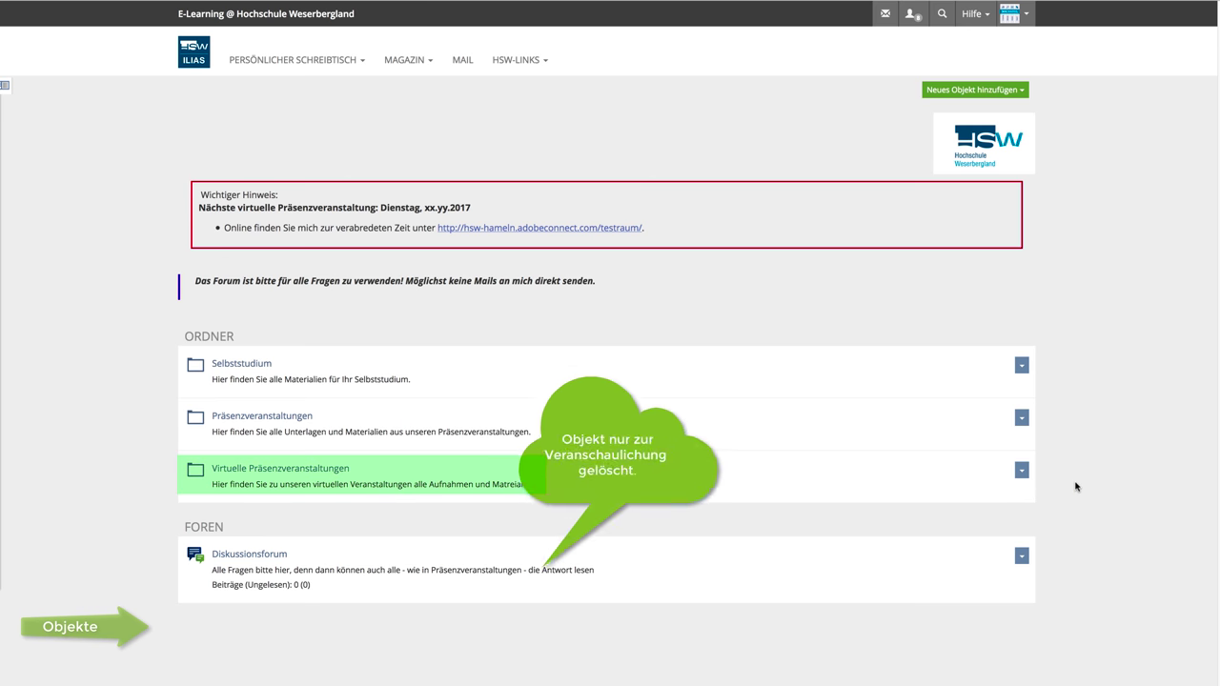
{"action": "scroll", "coordinate": [1049, 486], "scroll_direction": "up", "scroll_amount": 2}
{"action": "scroll", "coordinate": [1083, 482], "scroll_direction": "down", "scroll_amount": 1}
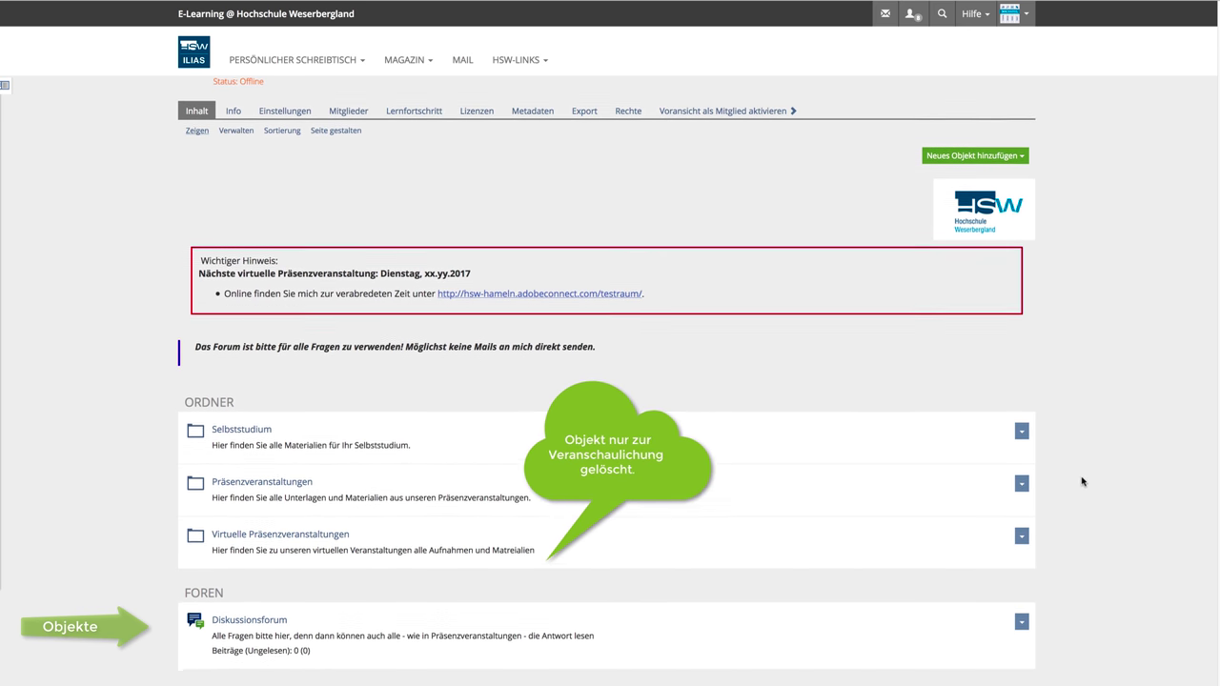
{"action": "left_click", "coordinate": [1022, 535]}
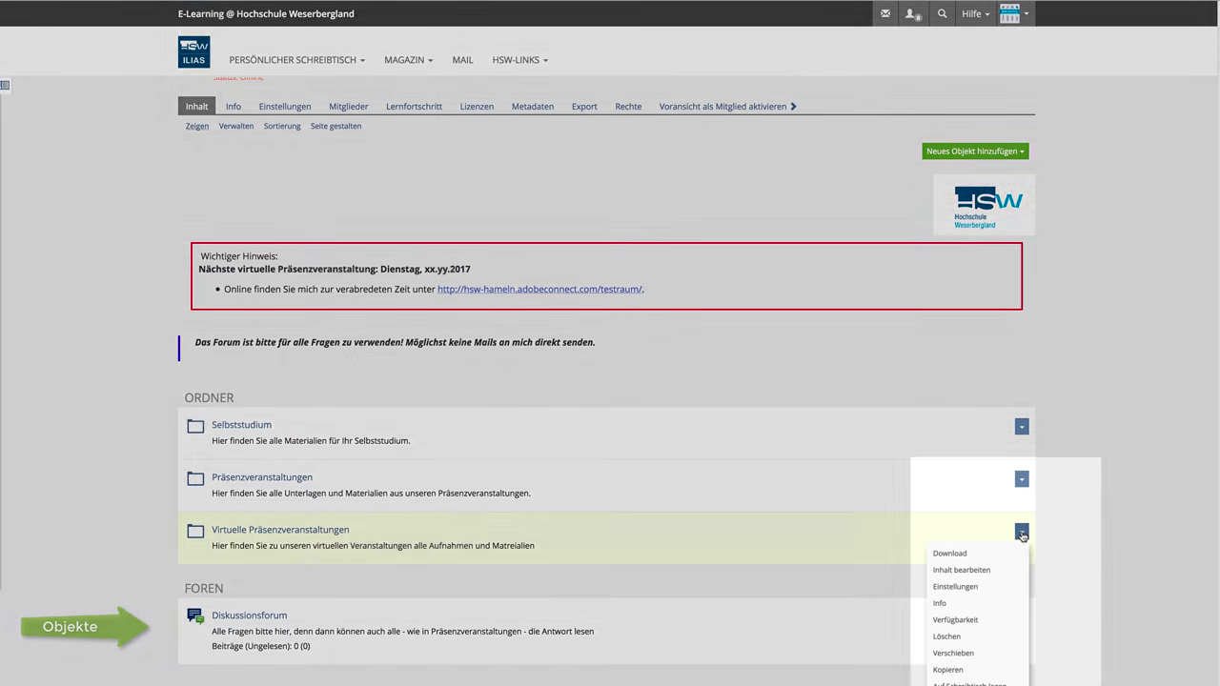
{"action": "scroll", "coordinate": [1007, 559], "scroll_direction": "down", "scroll_amount": 2}
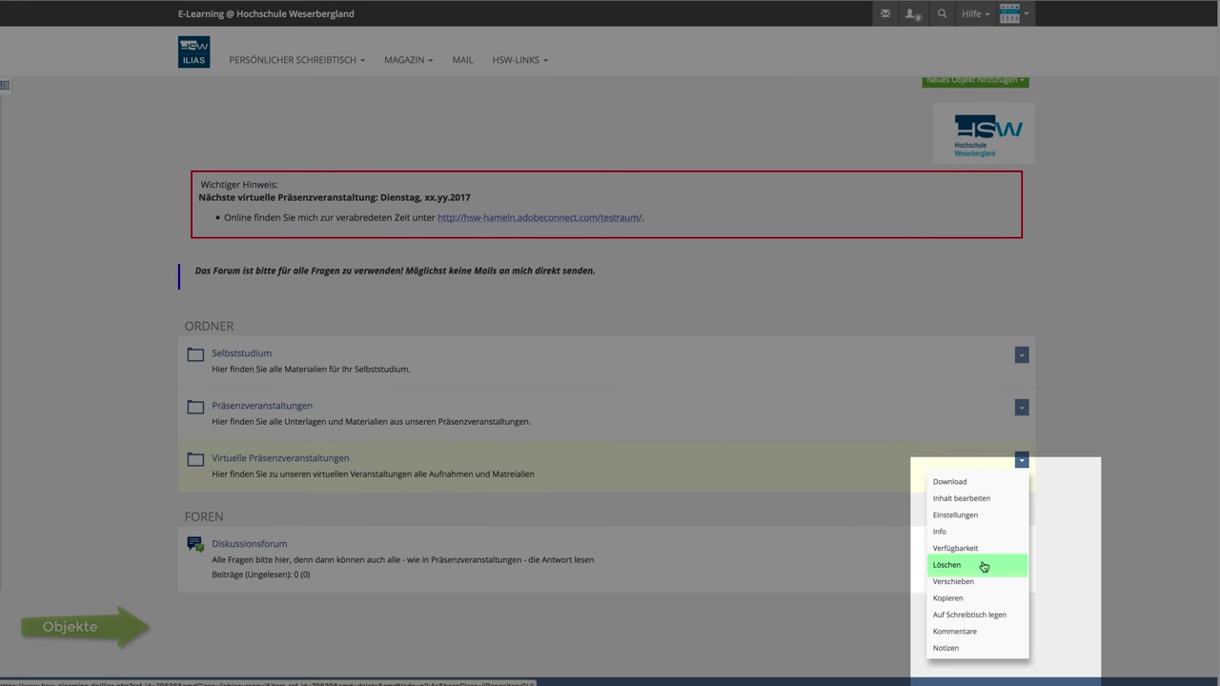
{"action": "left_click", "coordinate": [986, 578]}
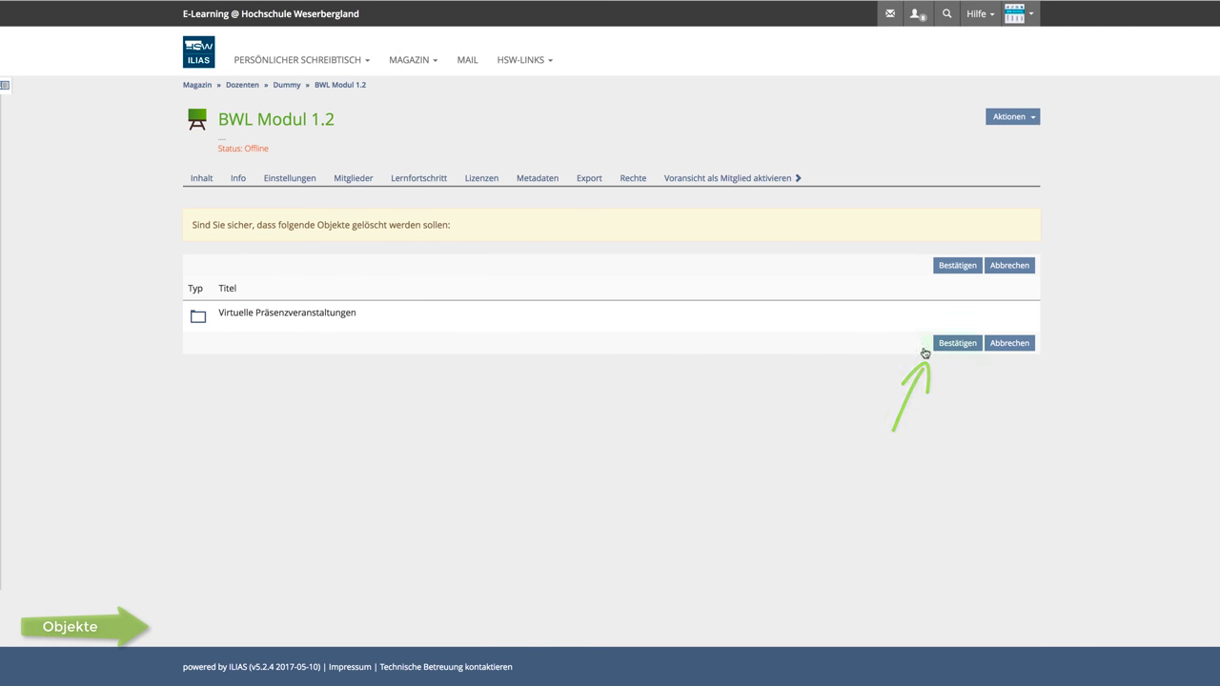
{"action": "left_click", "coordinate": [953, 343]}
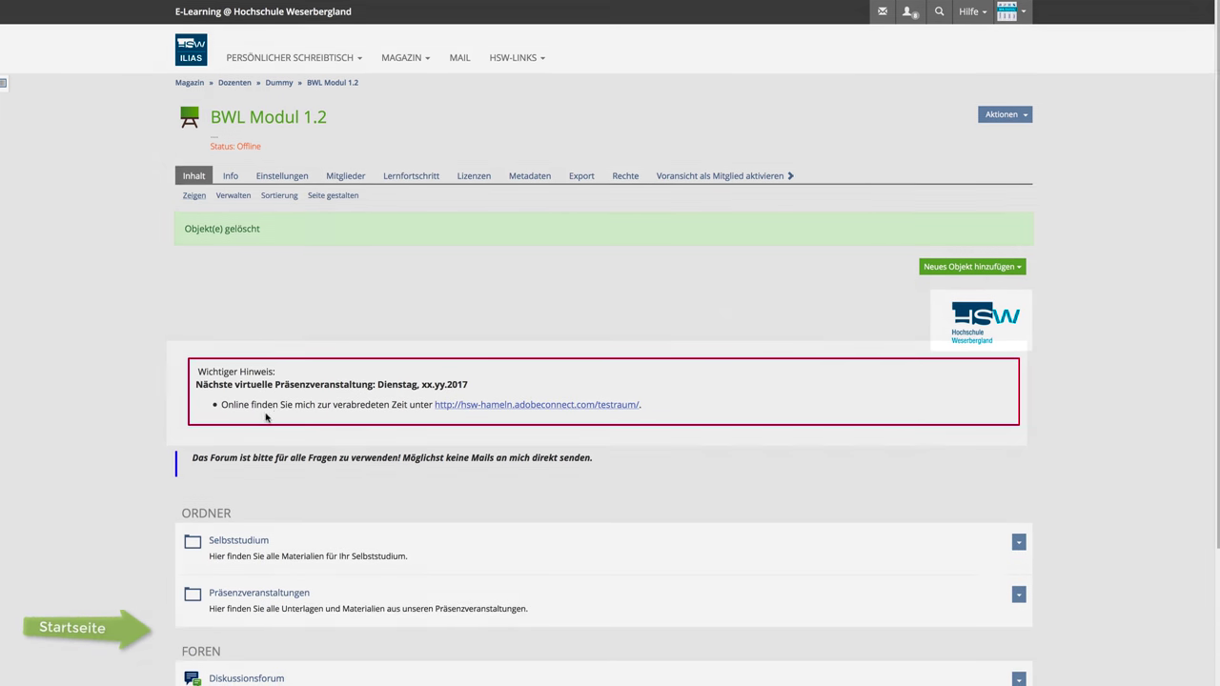
Open the course start page for editing and delete the red-framed "Wichtiger Hinweis" text block
{"action": "scroll", "coordinate": [711, 444], "scroll_direction": "down", "scroll_amount": 1}
{"action": "scroll", "coordinate": [623, 430], "scroll_direction": "down", "scroll_amount": 2}
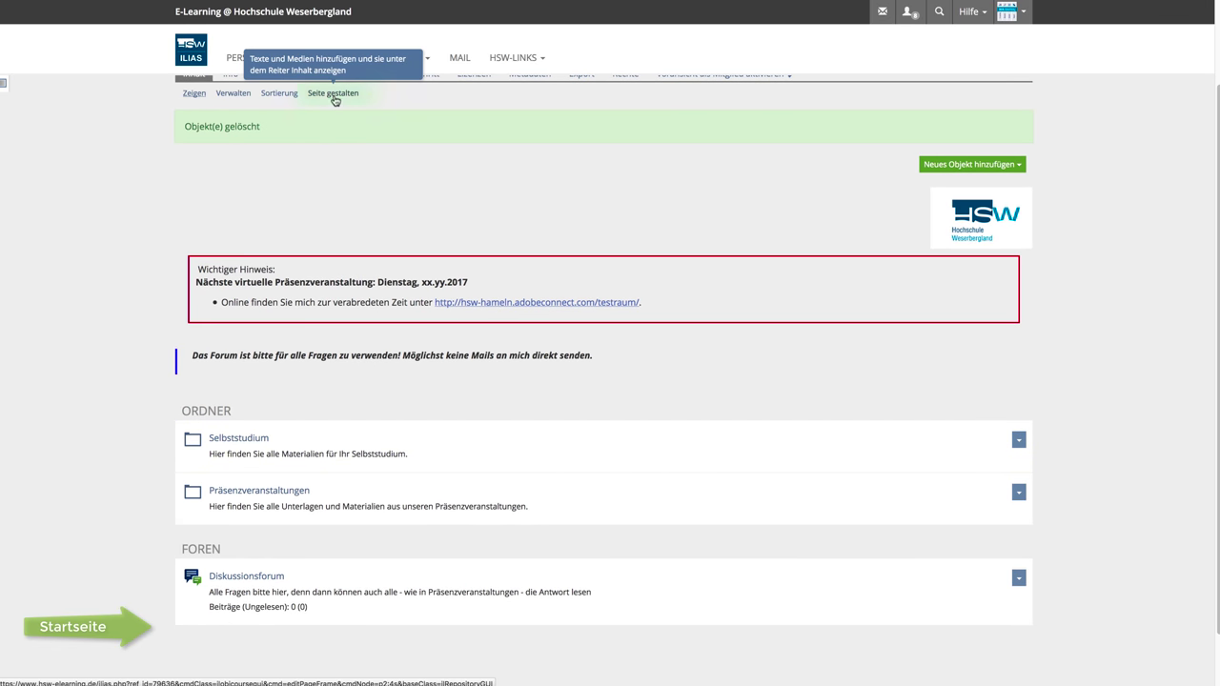
{"action": "left_click", "coordinate": [333, 94]}
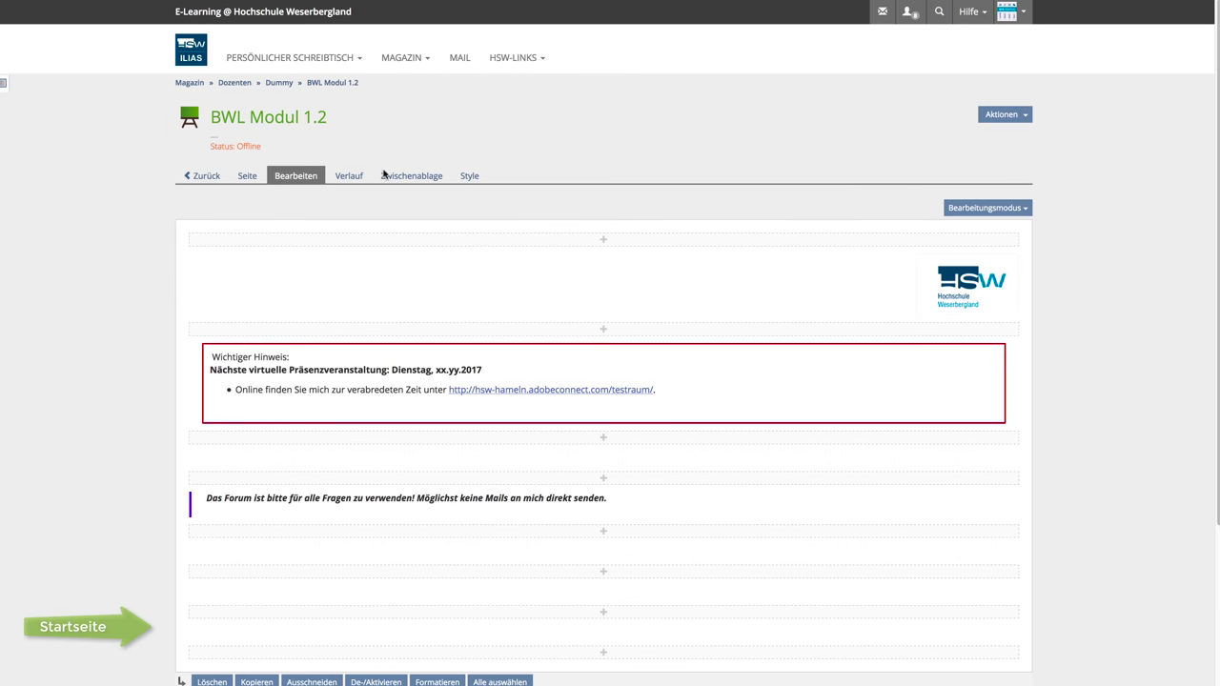
{"action": "left_click", "coordinate": [196, 342]}
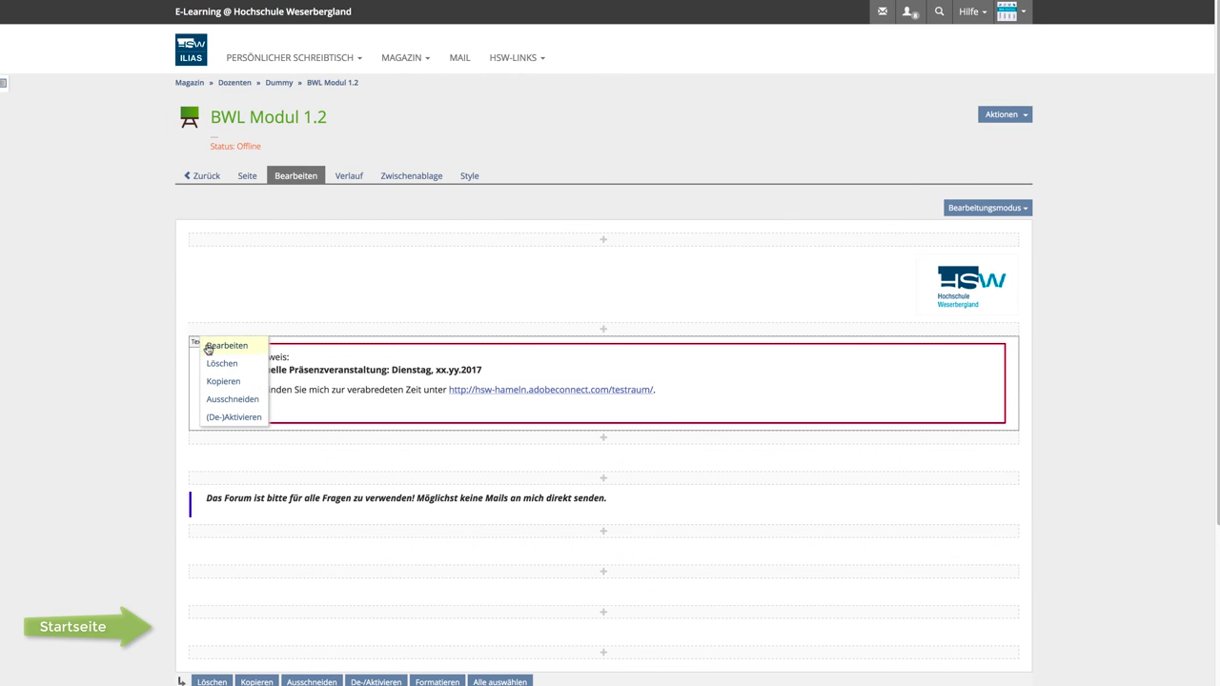
{"action": "left_click", "coordinate": [225, 365]}
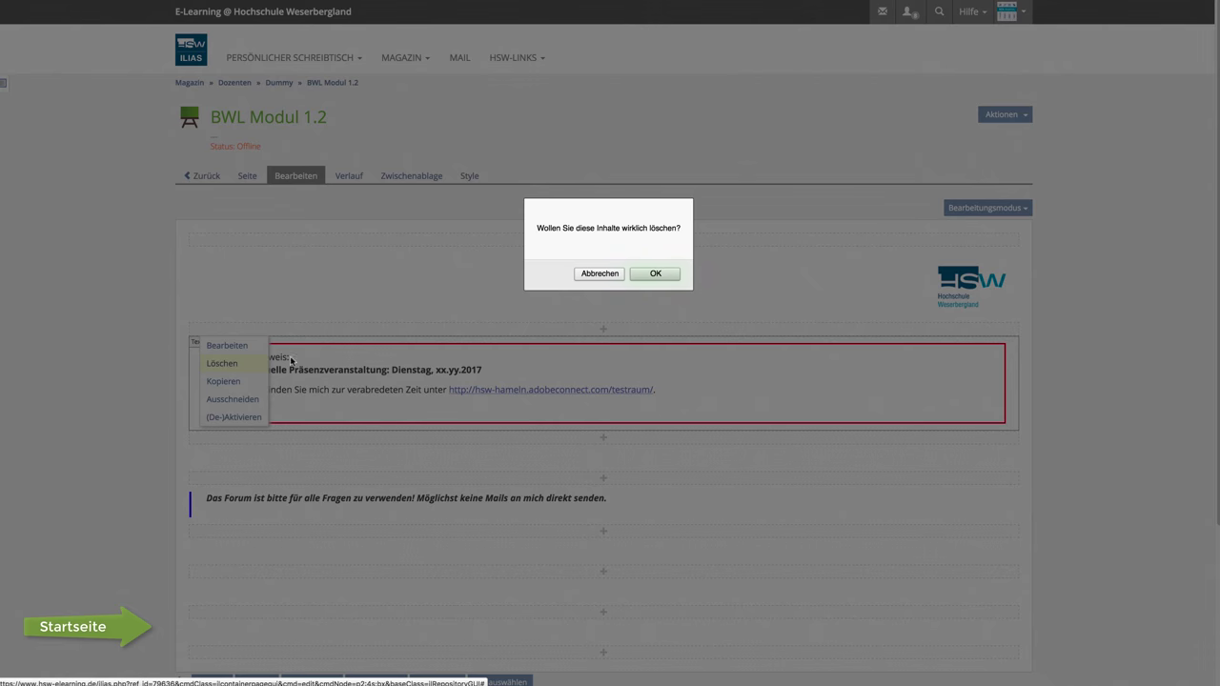
{"action": "left_click", "coordinate": [652, 275]}
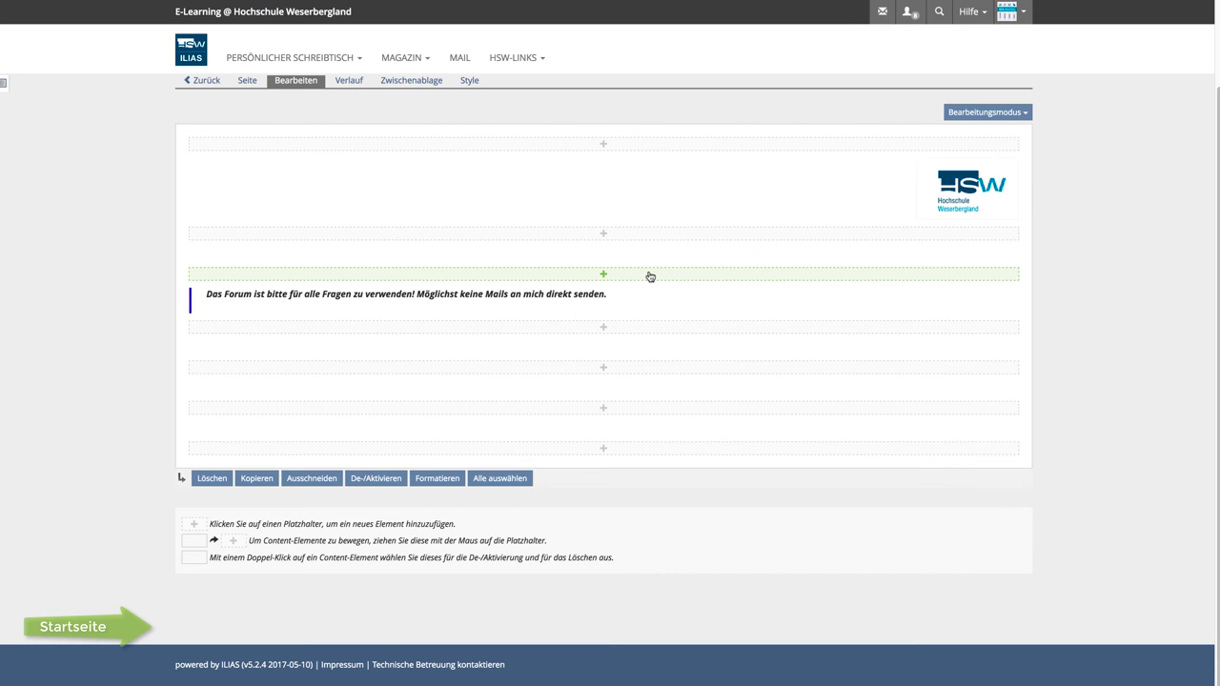
Look through the element types that can be inserted above the logo, and return to the course content
{"action": "scroll", "coordinate": [646, 275], "scroll_direction": "up", "scroll_amount": 2}
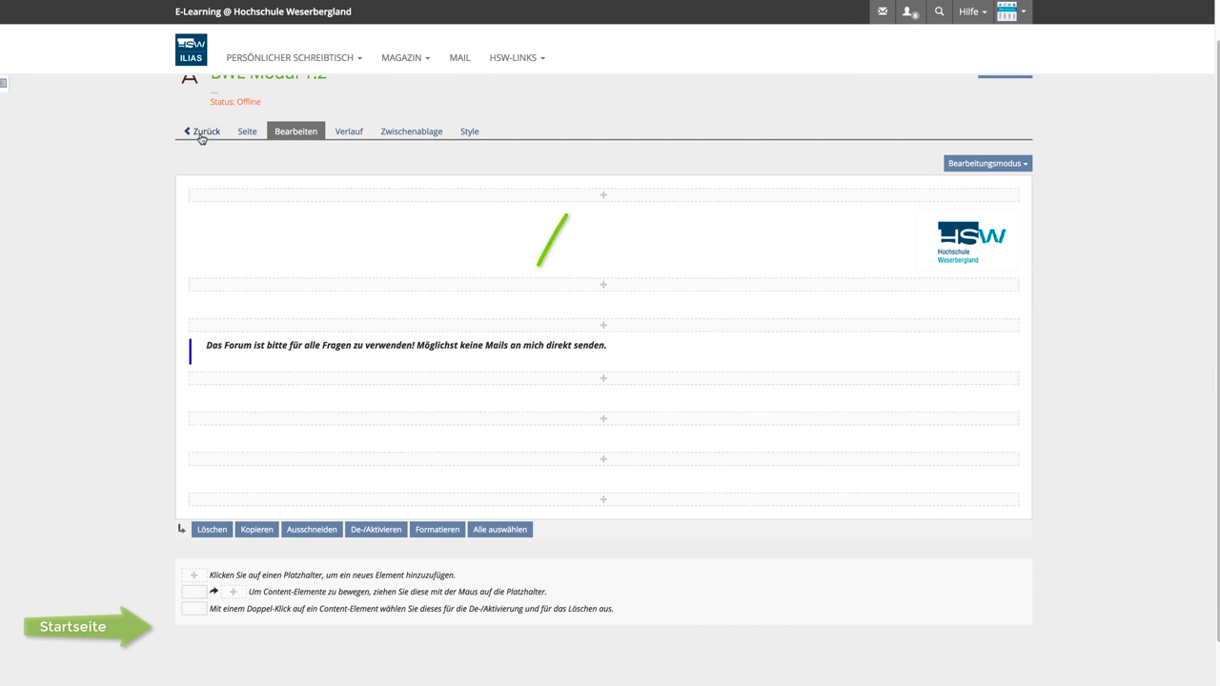
{"action": "left_click", "coordinate": [603, 196]}
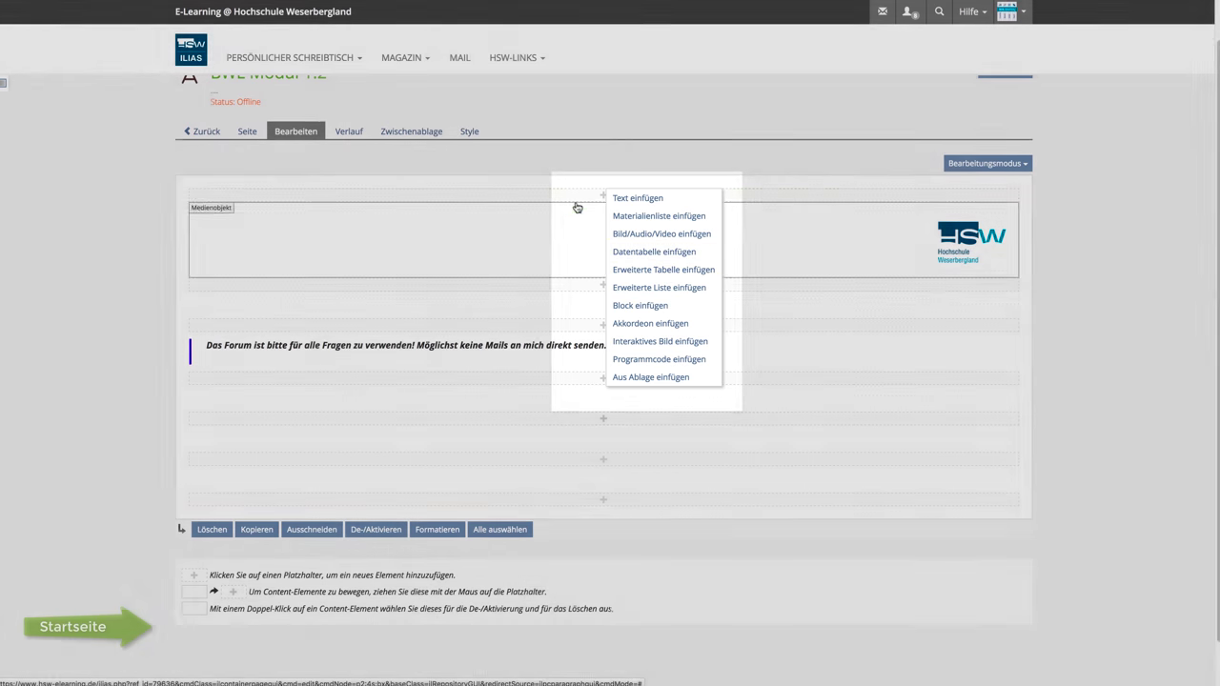
{"action": "left_click", "coordinate": [569, 170]}
{"action": "left_click", "coordinate": [217, 137]}
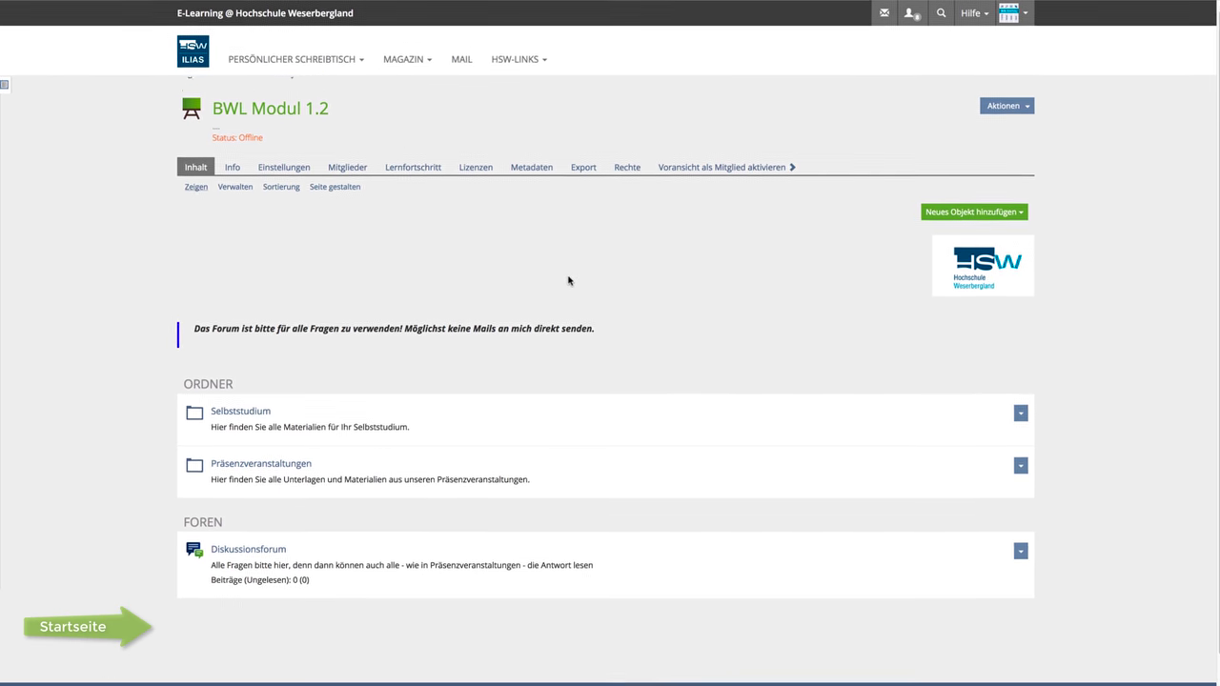
Set the sorting position of Foren to 10 and Ordner to 20, save the sorting, and return to the normal content view
{"action": "left_click", "coordinate": [283, 179]}
{"action": "scroll", "coordinate": [324, 285], "scroll_direction": "down", "scroll_amount": 1}
{"action": "scroll", "coordinate": [332, 310], "scroll_direction": "down", "scroll_amount": 2}
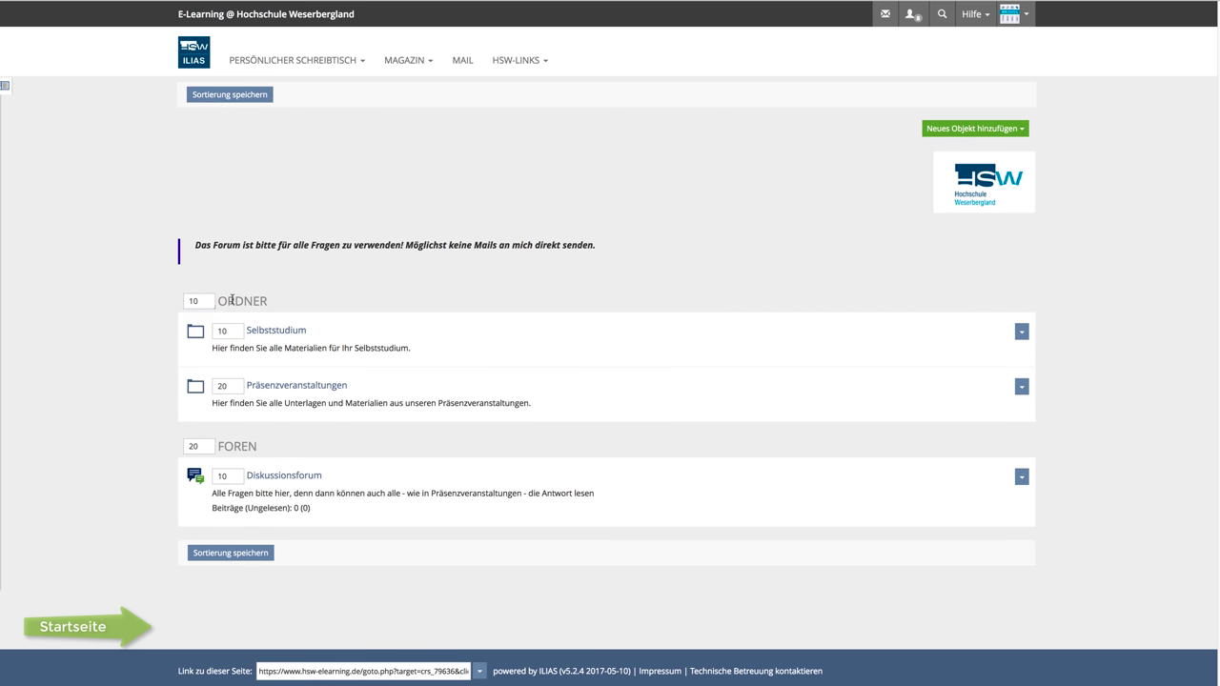
{"action": "double_click", "coordinate": [188, 301]}
{"action": "type", "text": "20"}
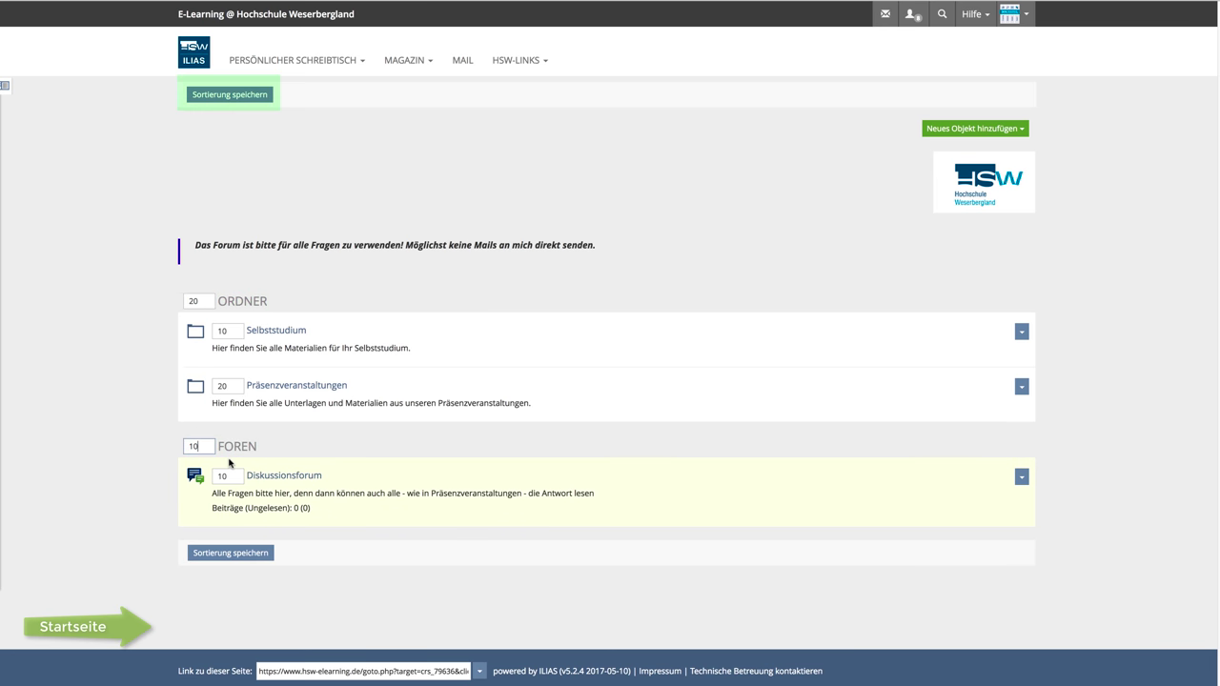
{"action": "left_click", "coordinate": [229, 95]}
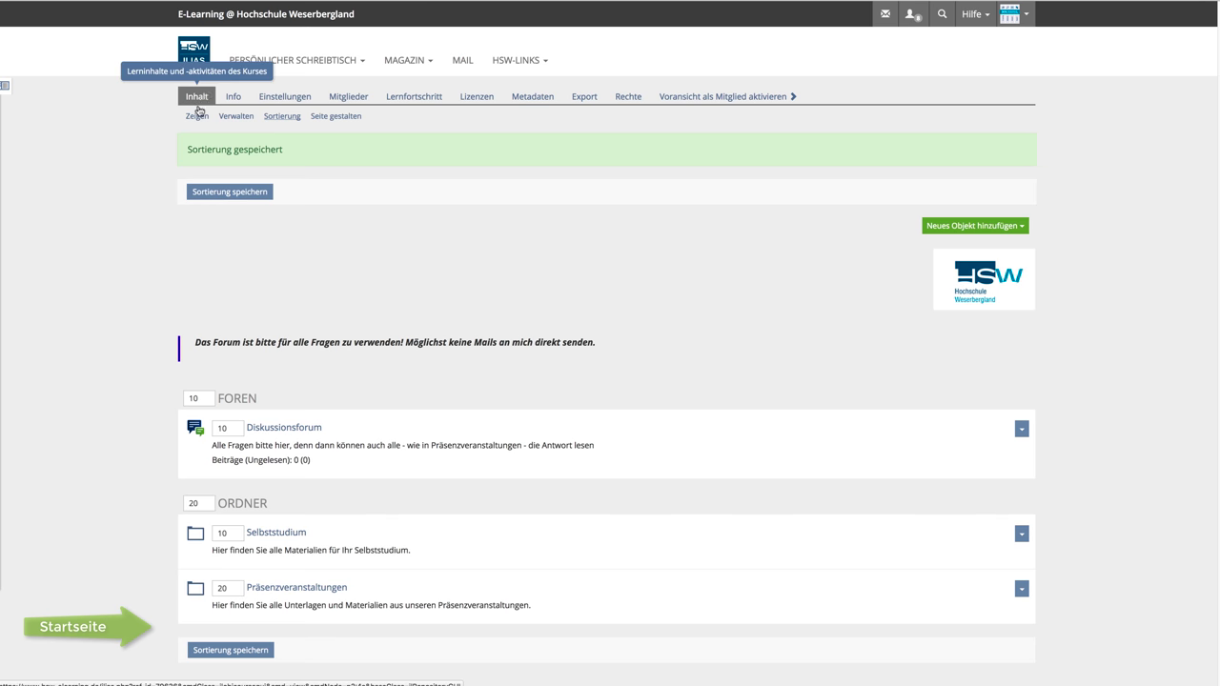
{"action": "left_click", "coordinate": [197, 115]}
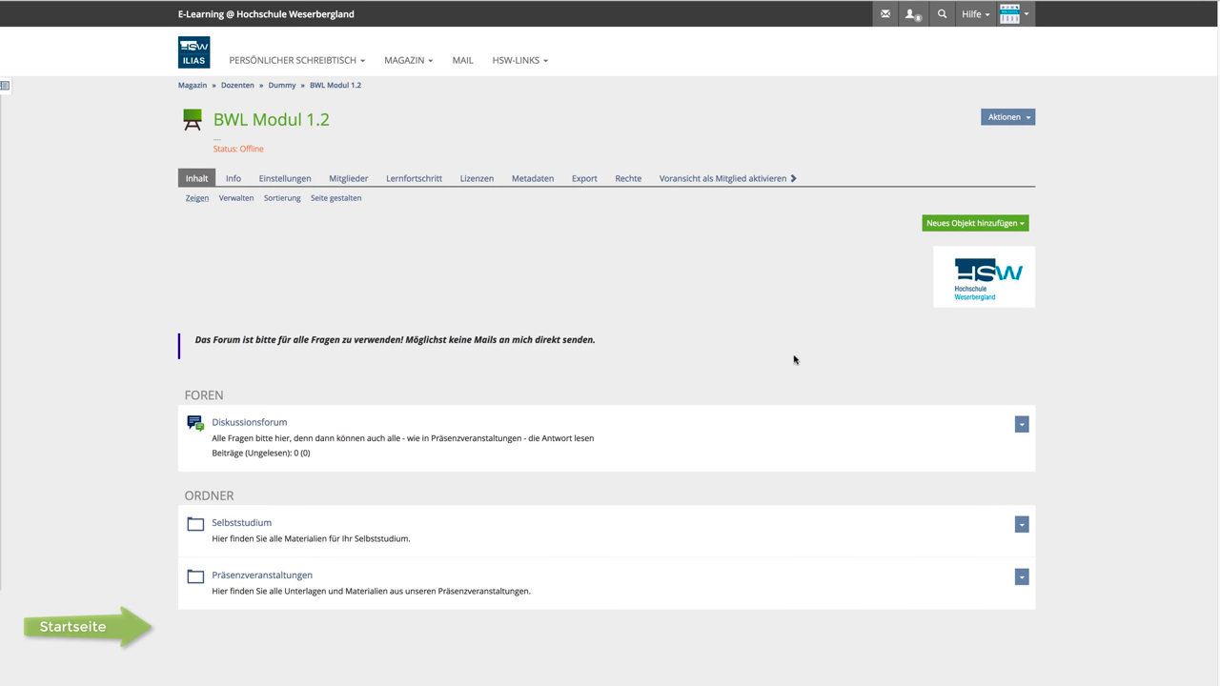
Open the Selbststudium folder and upload ILIAS Handbuch Erste Schritte_06-17.docx from the desktop as a new file object
{"action": "scroll", "coordinate": [1062, 400], "scroll_direction": "down", "scroll_amount": 2}
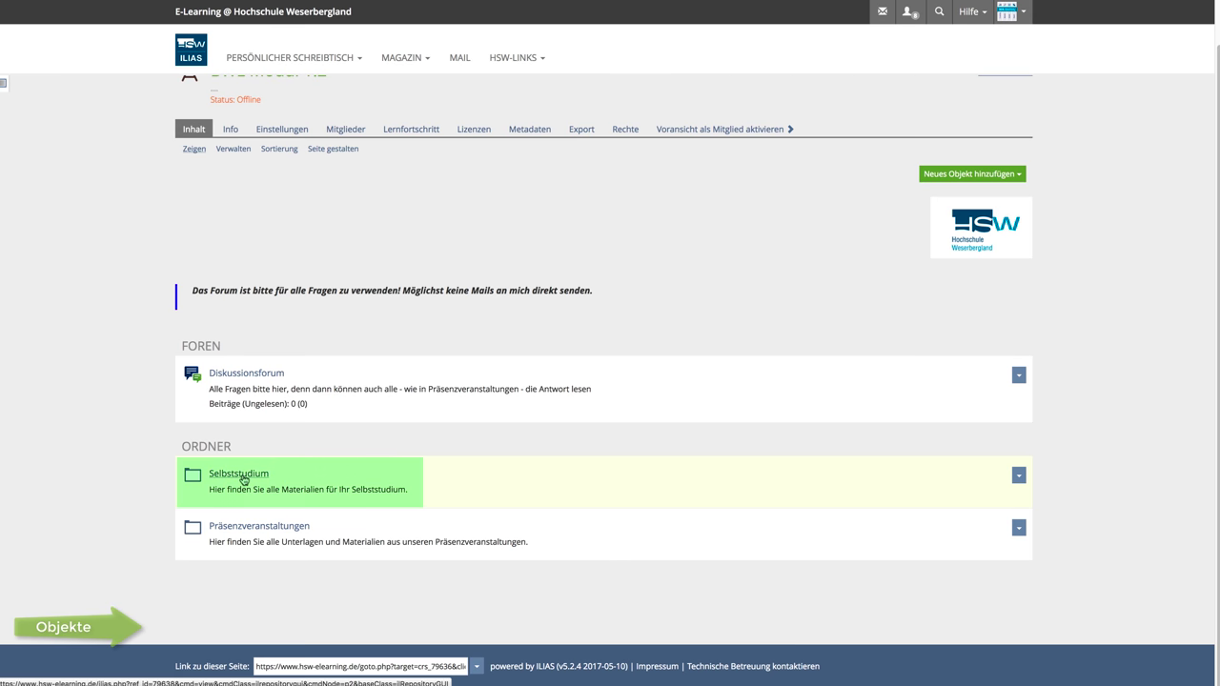
{"action": "left_click", "coordinate": [520, 465]}
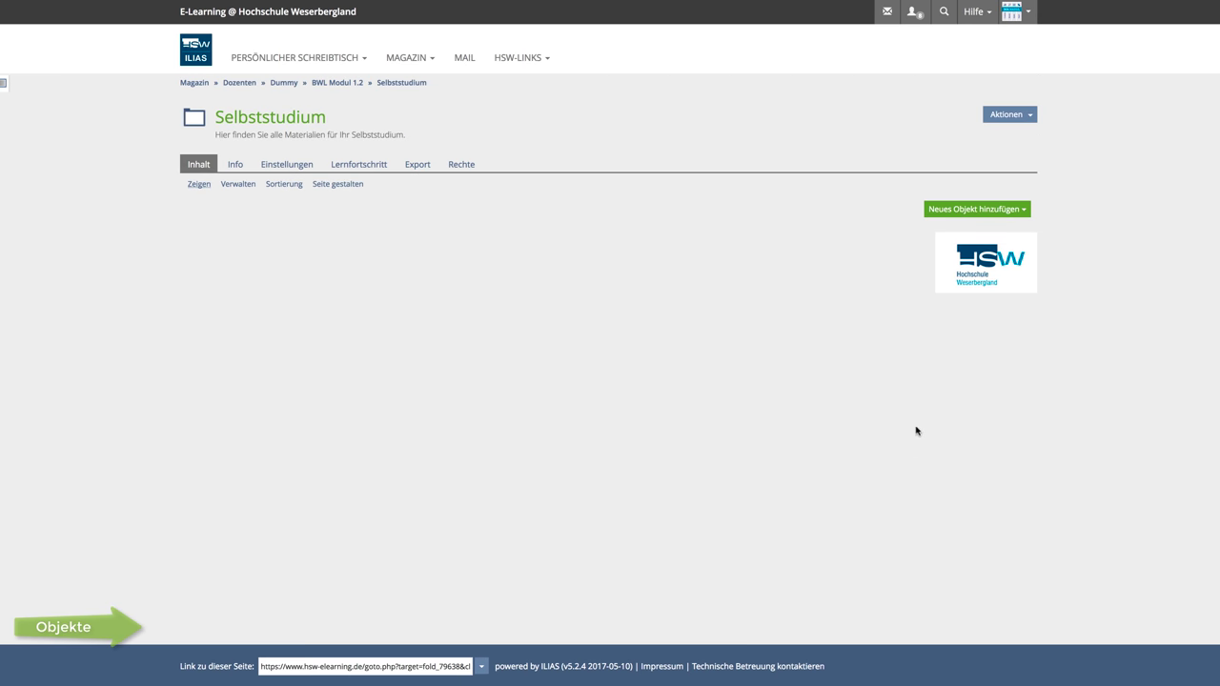
{"action": "left_click", "coordinate": [1005, 210]}
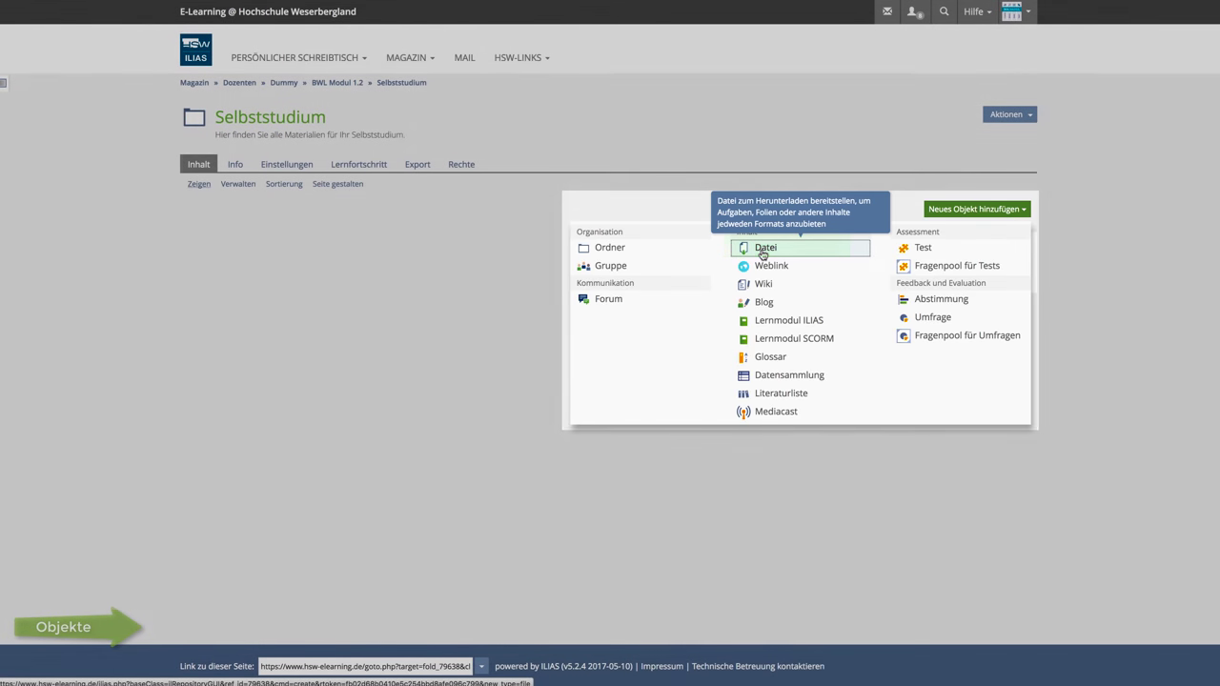
{"action": "left_click", "coordinate": [762, 249]}
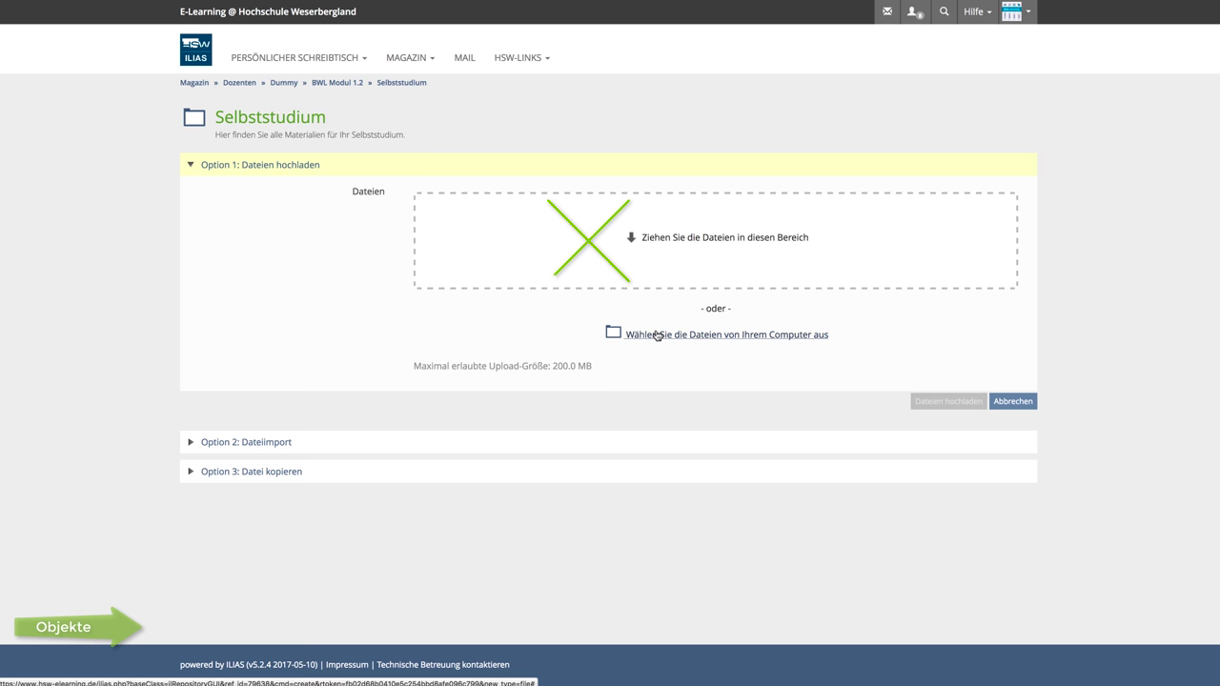
{"action": "left_click", "coordinate": [655, 336]}
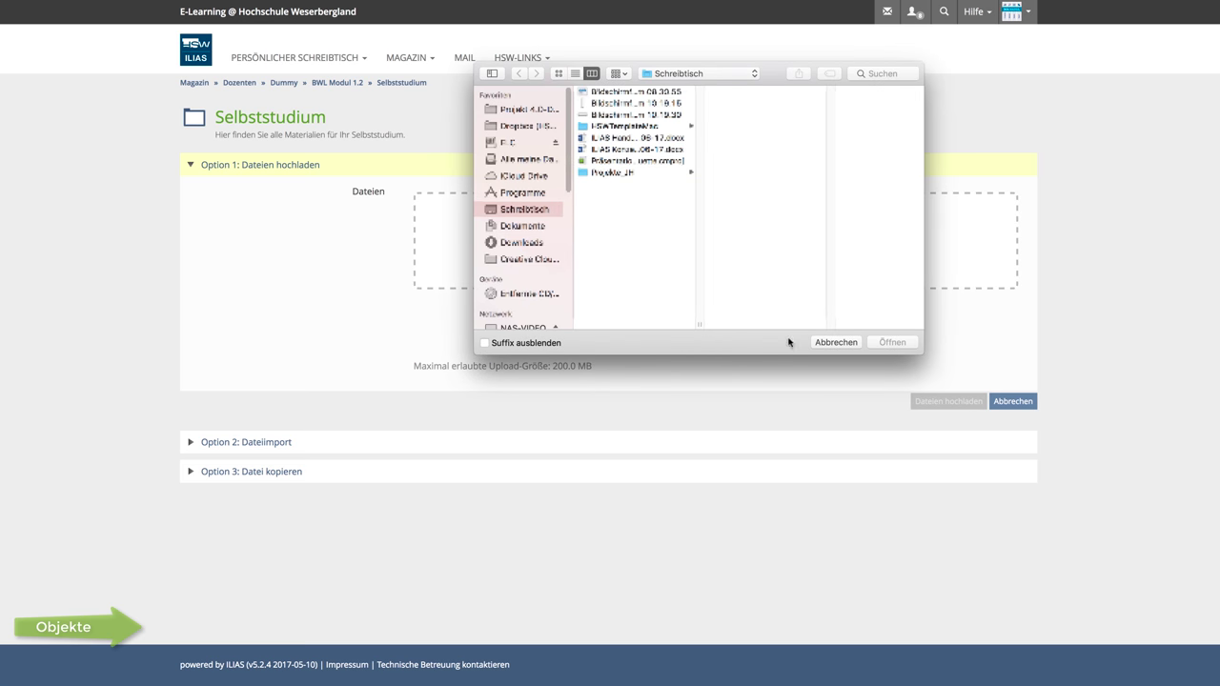
{"action": "left_click", "coordinate": [621, 139]}
{"action": "left_click", "coordinate": [886, 343]}
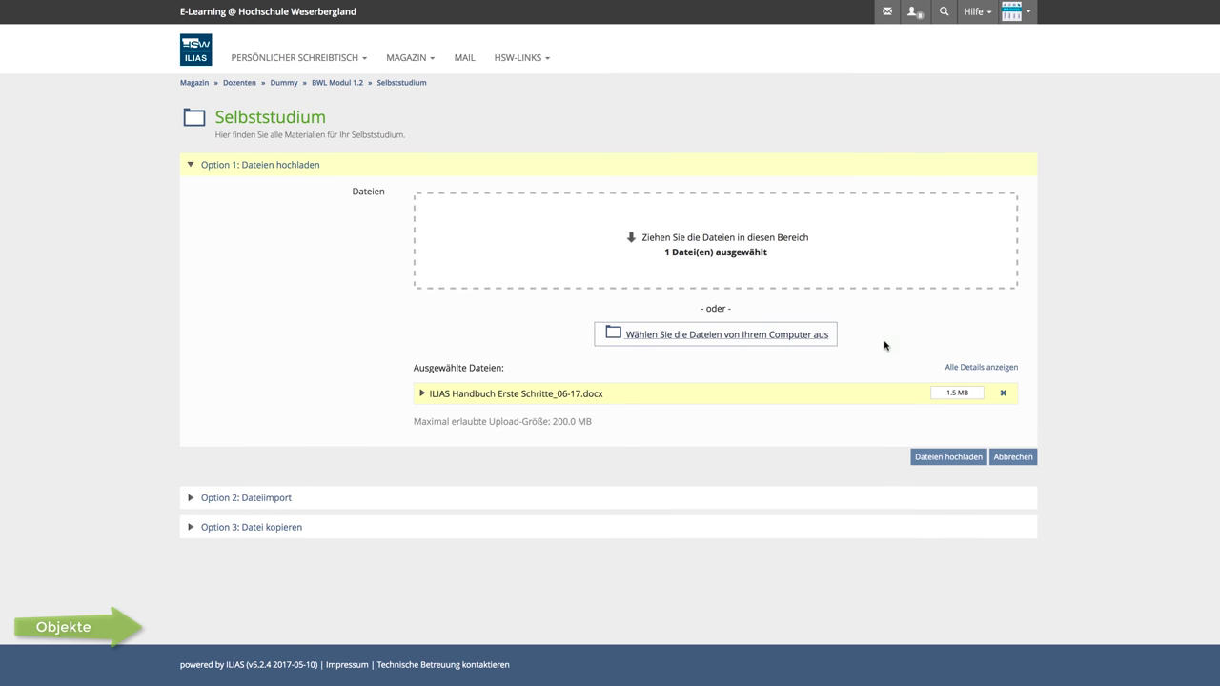
{"action": "left_click", "coordinate": [940, 457]}
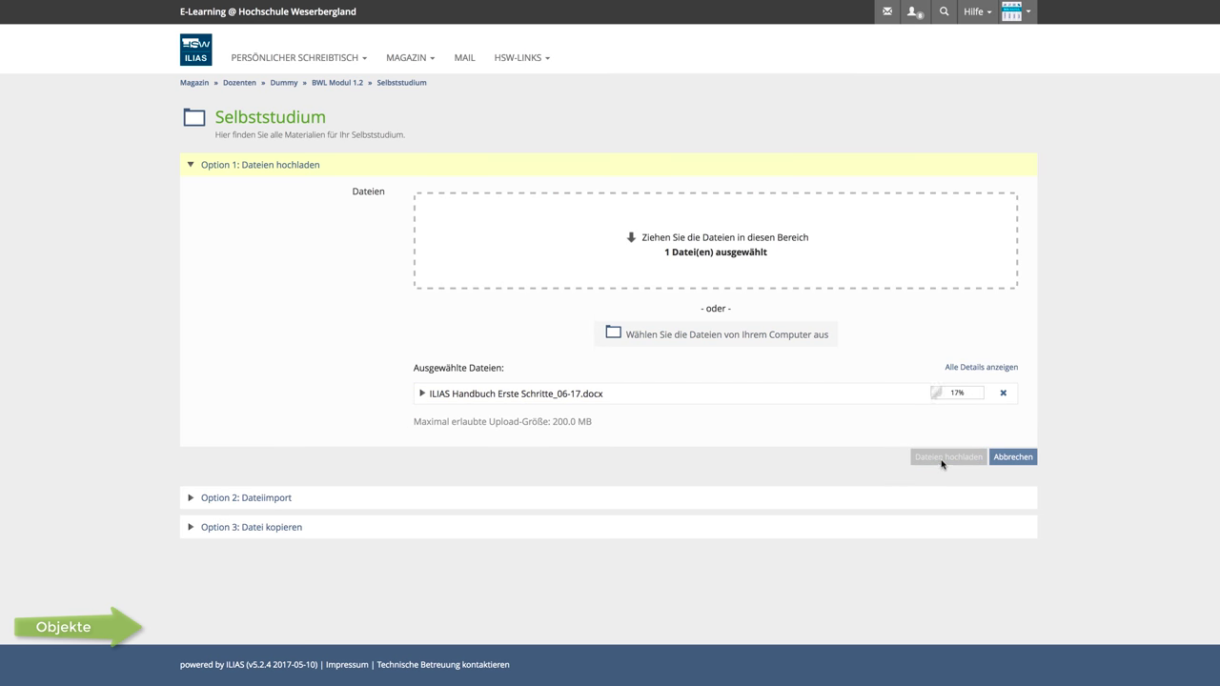